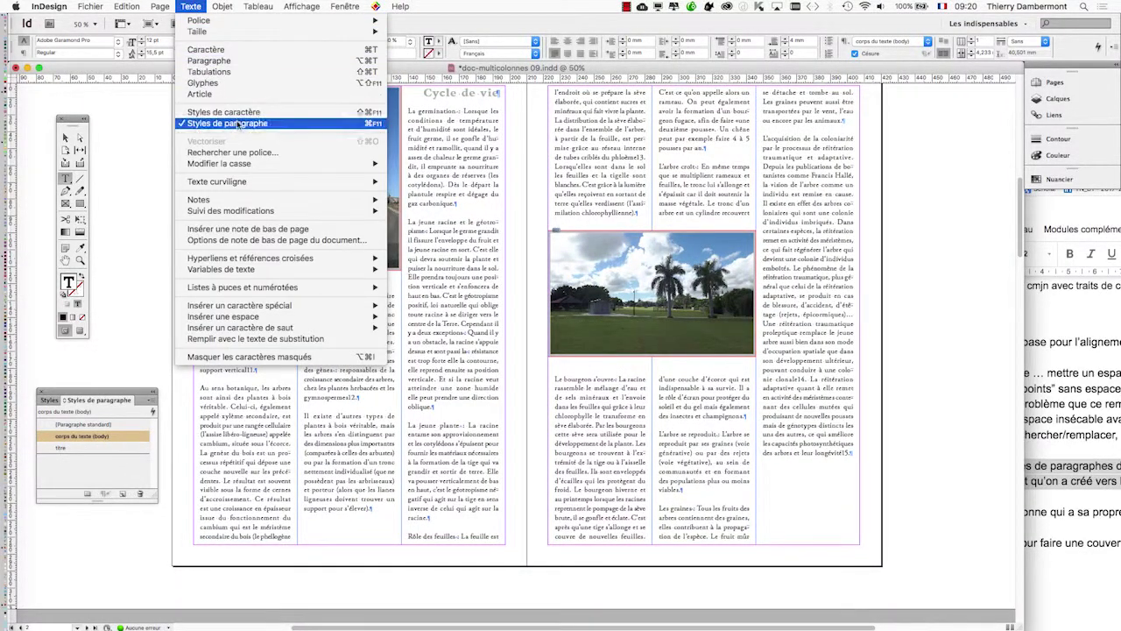
# Start loading paragraph styles from premier-doc-la-typo 07.indd in the doc InDesign SESSION 1 folder
pyautogui.click(125, 395)
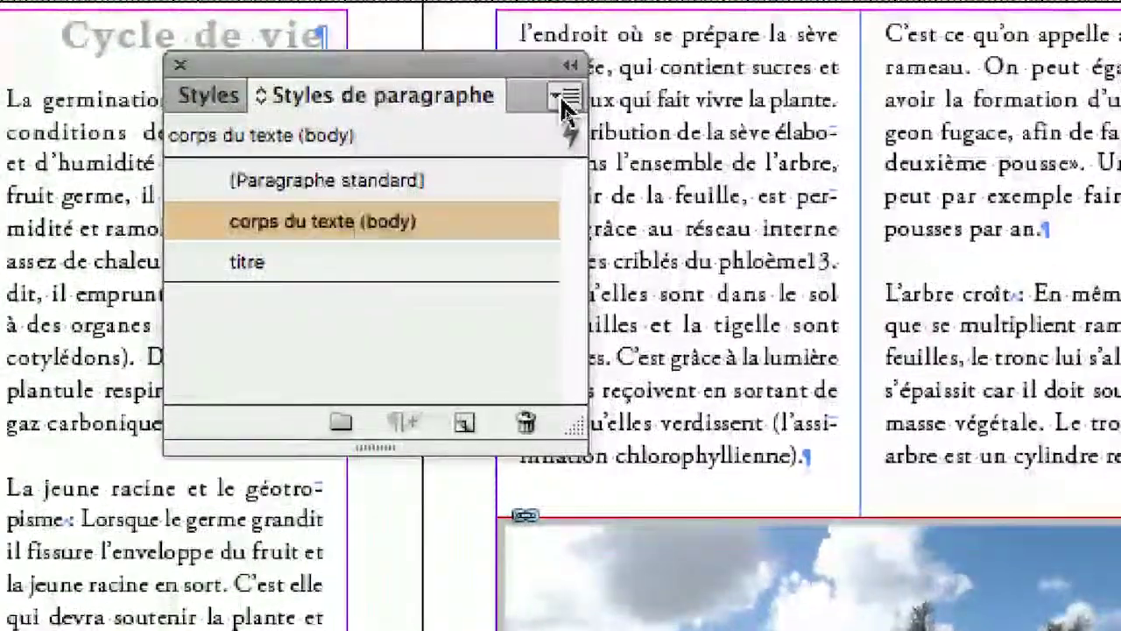
pyautogui.click(576, 85)
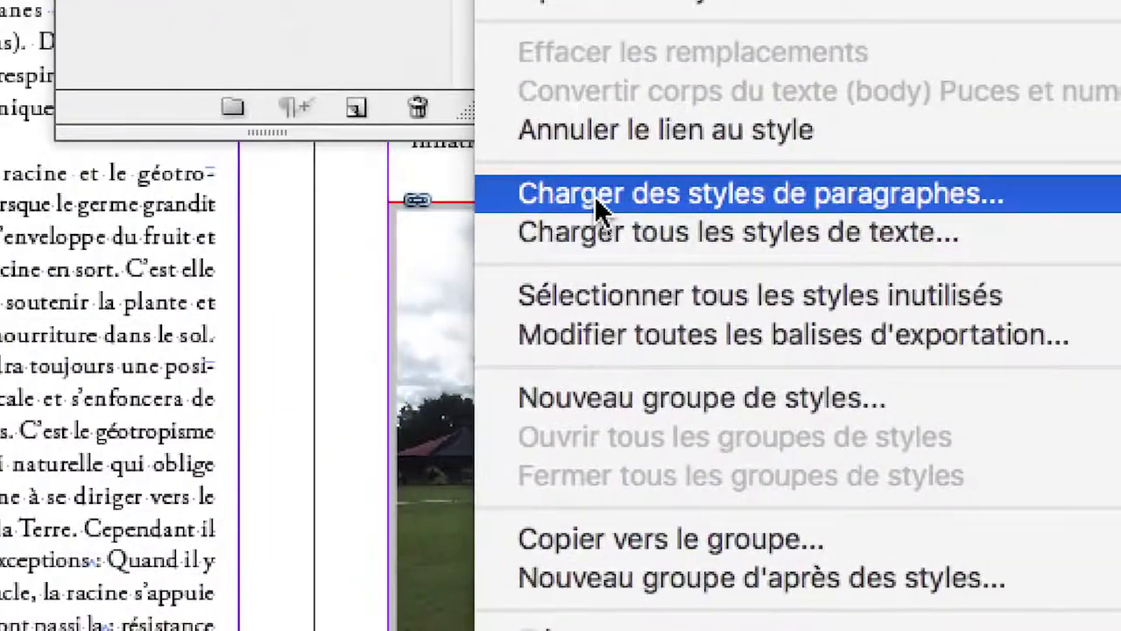
pyautogui.click(594, 198)
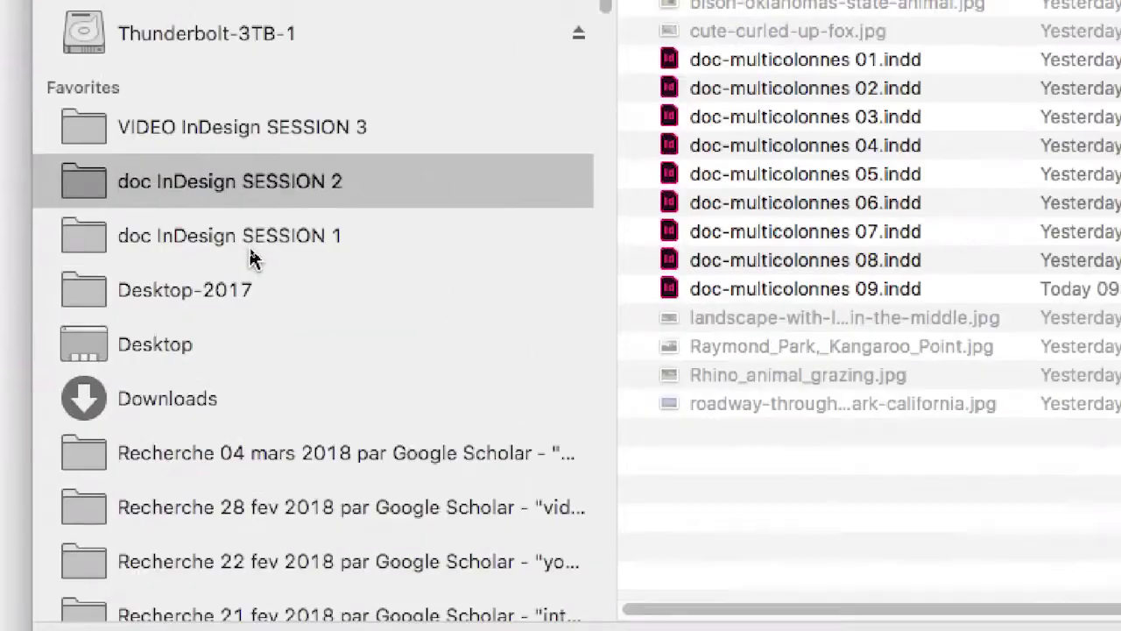
pyautogui.click(247, 254)
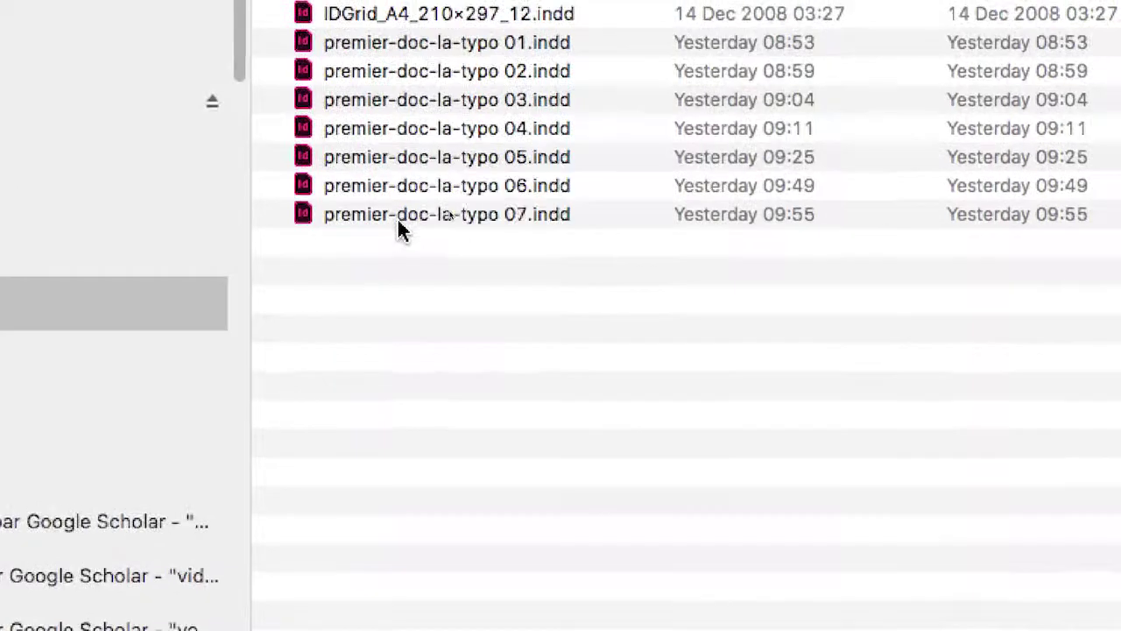
pyautogui.click(397, 217)
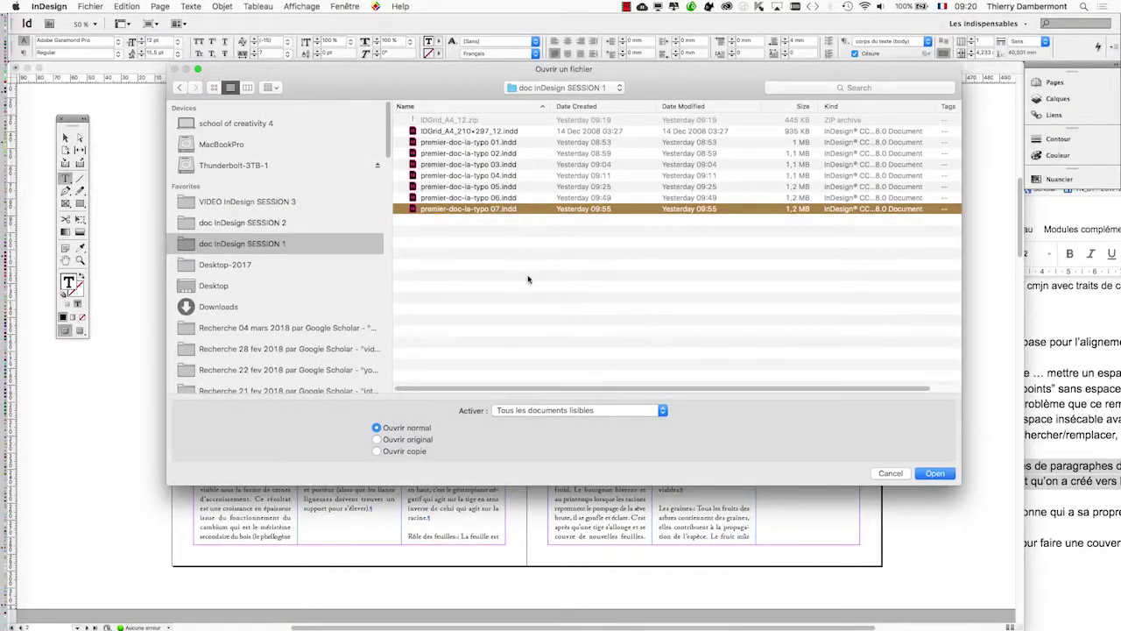
pyautogui.click(944, 475)
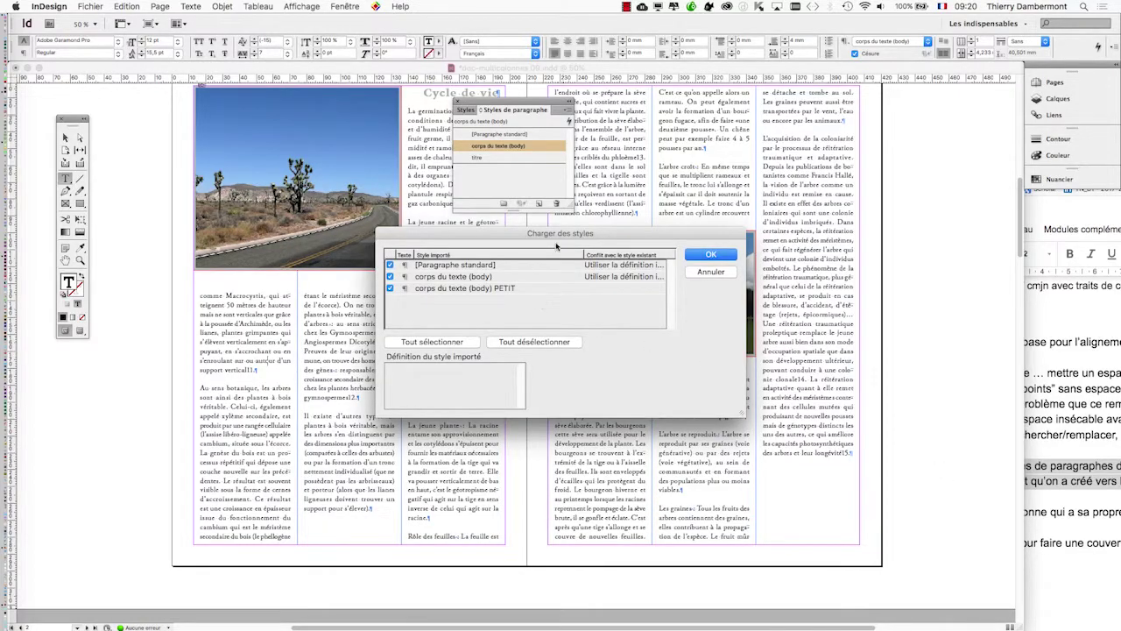
# Import only the paragraph style "corps du texte (body) PETIT", excluding [Paragraphe standard] and corps du texte (body)
pyautogui.moveTo(559, 233)
pyautogui.mouseDown()
pyautogui.moveTo(533, 233)
pyautogui.moveTo(546, 233)
pyautogui.mouseUp()
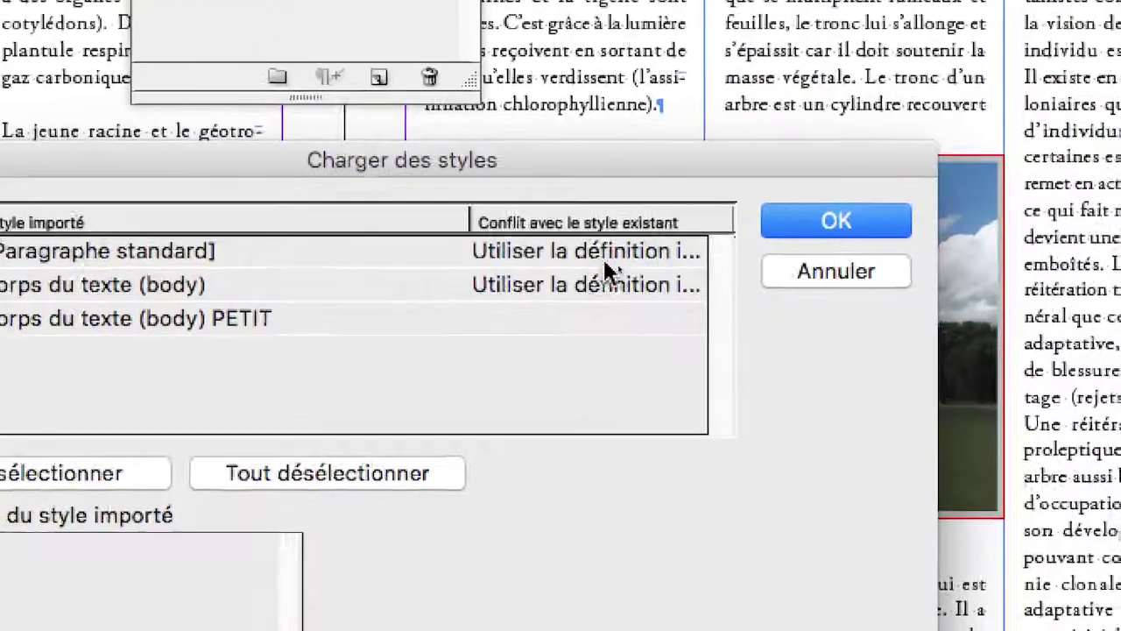
pyautogui.click(970, 230)
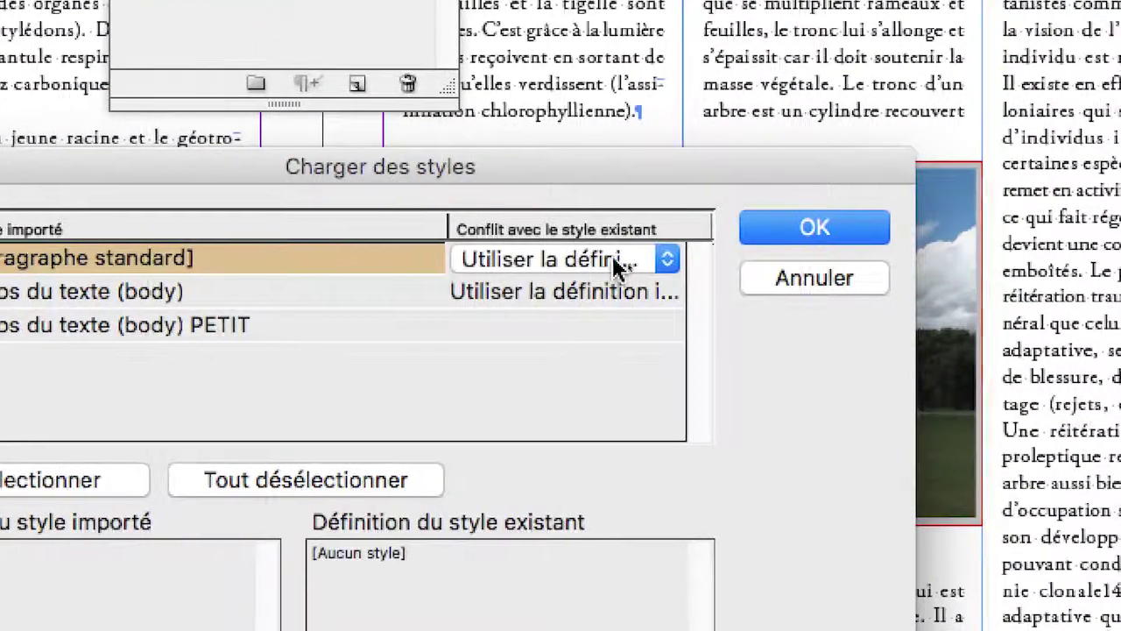
pyautogui.click(611, 259)
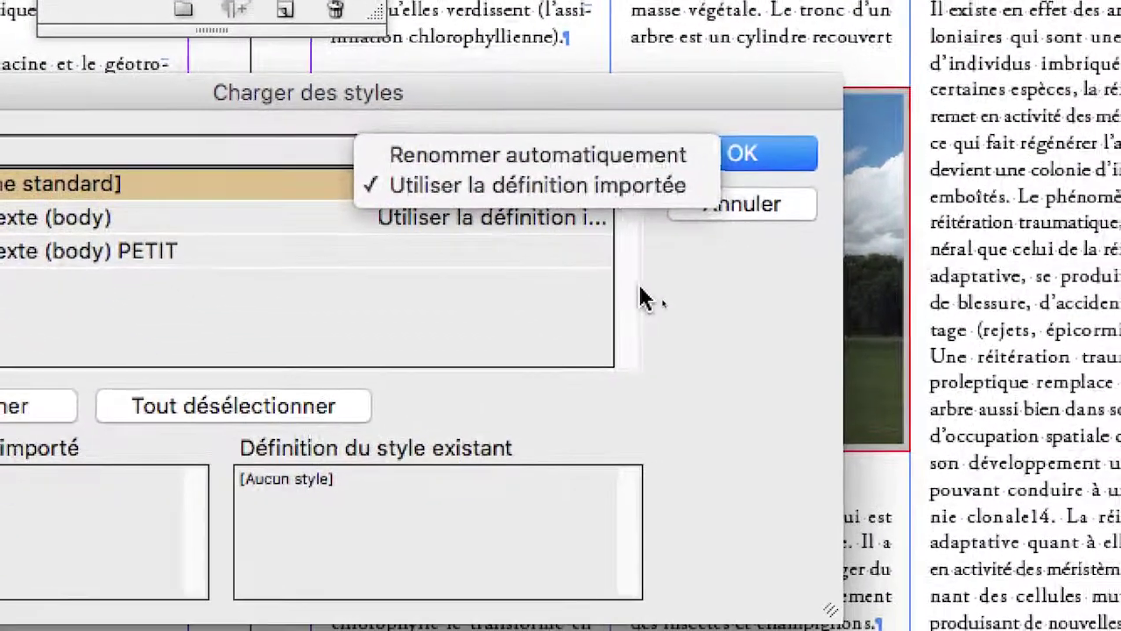
pyautogui.click(714, 377)
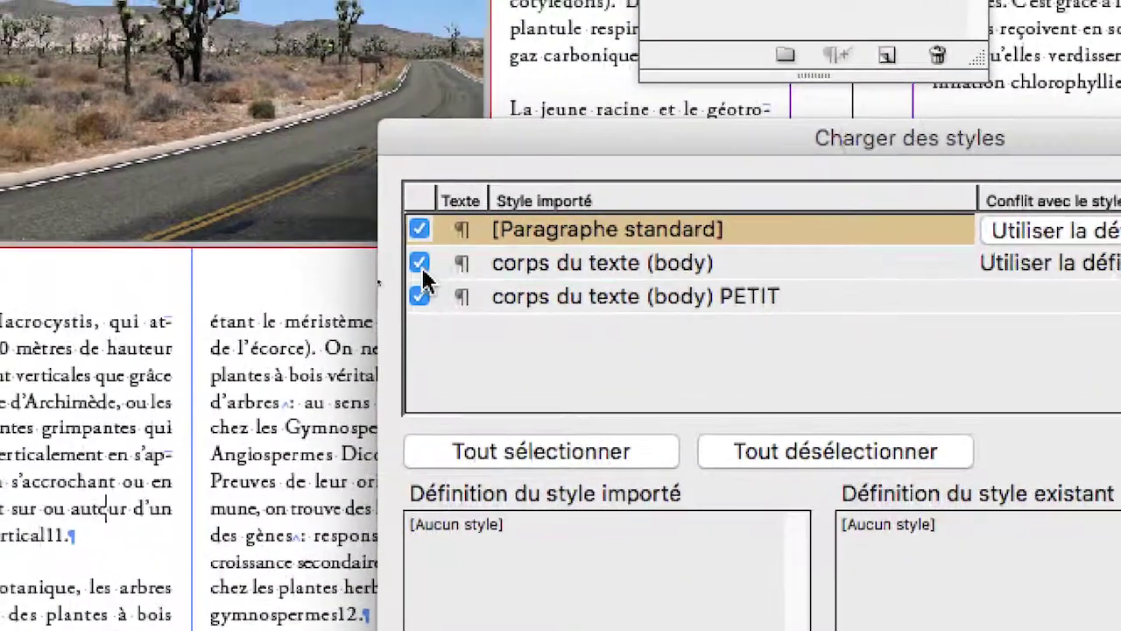
pyautogui.click(423, 267)
pyautogui.click(422, 234)
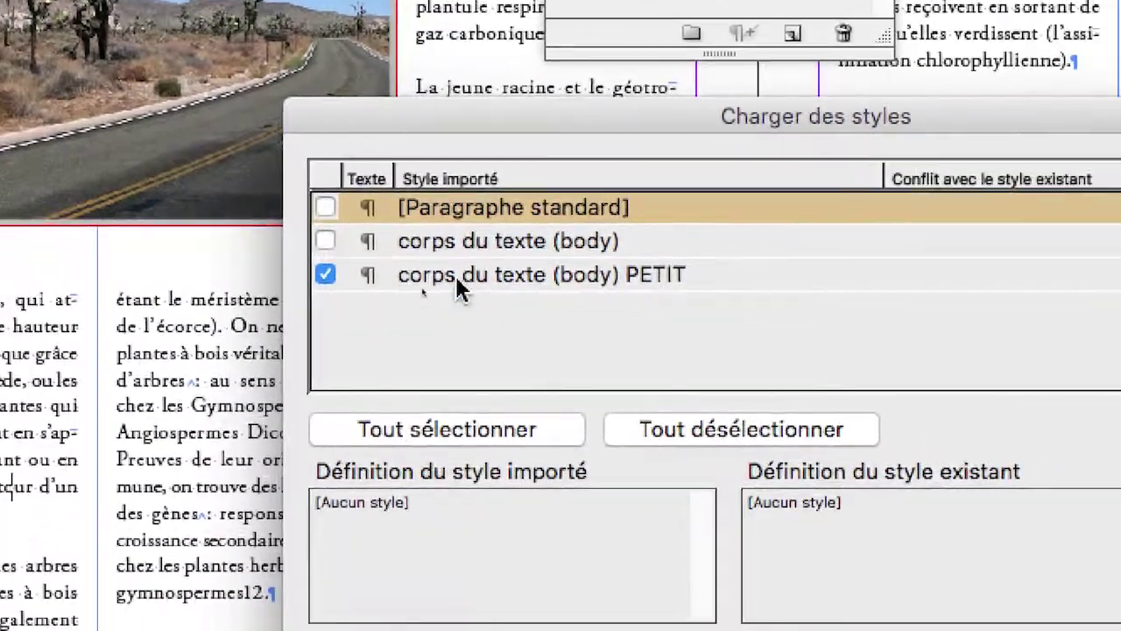
pyautogui.click(553, 314)
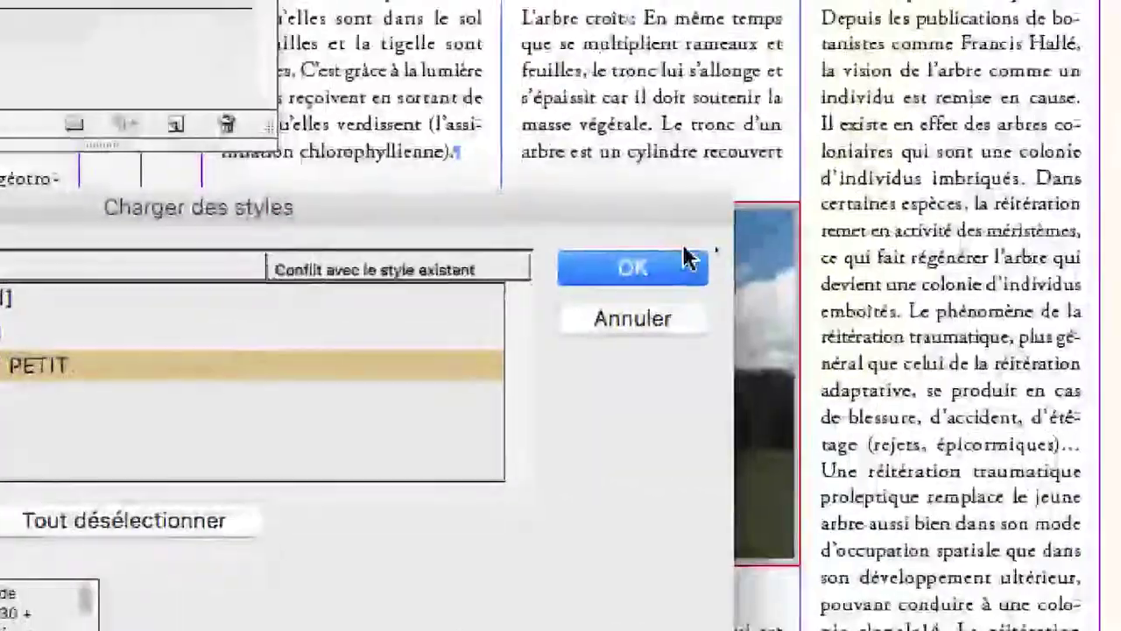
pyautogui.click(815, 222)
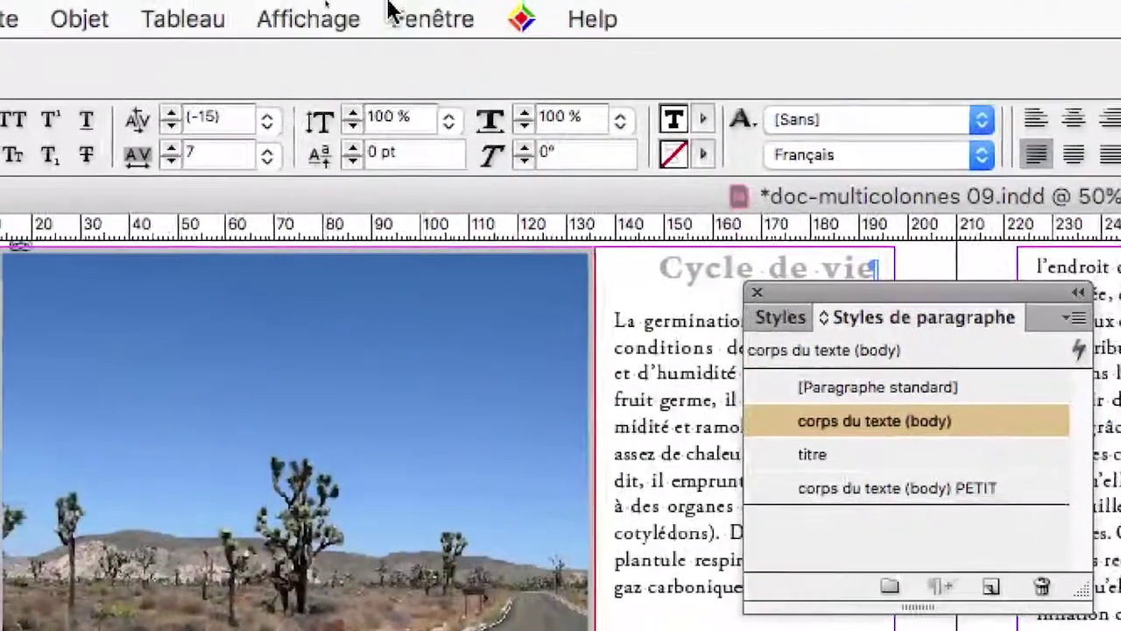
pyautogui.click(398, 11)
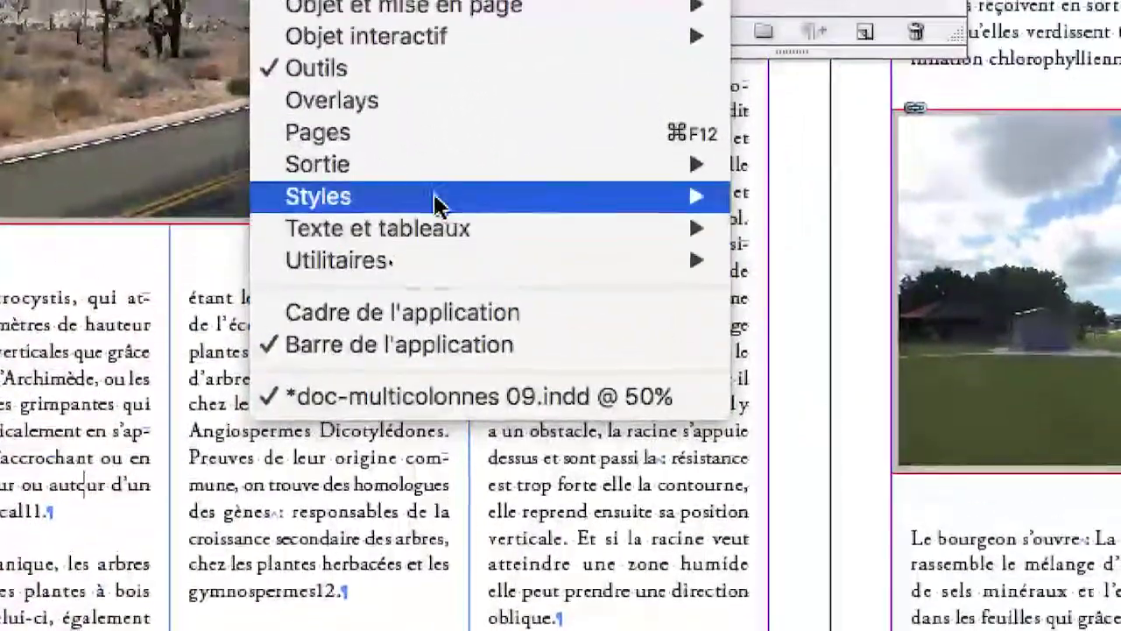
pyautogui.moveTo(663, 630)
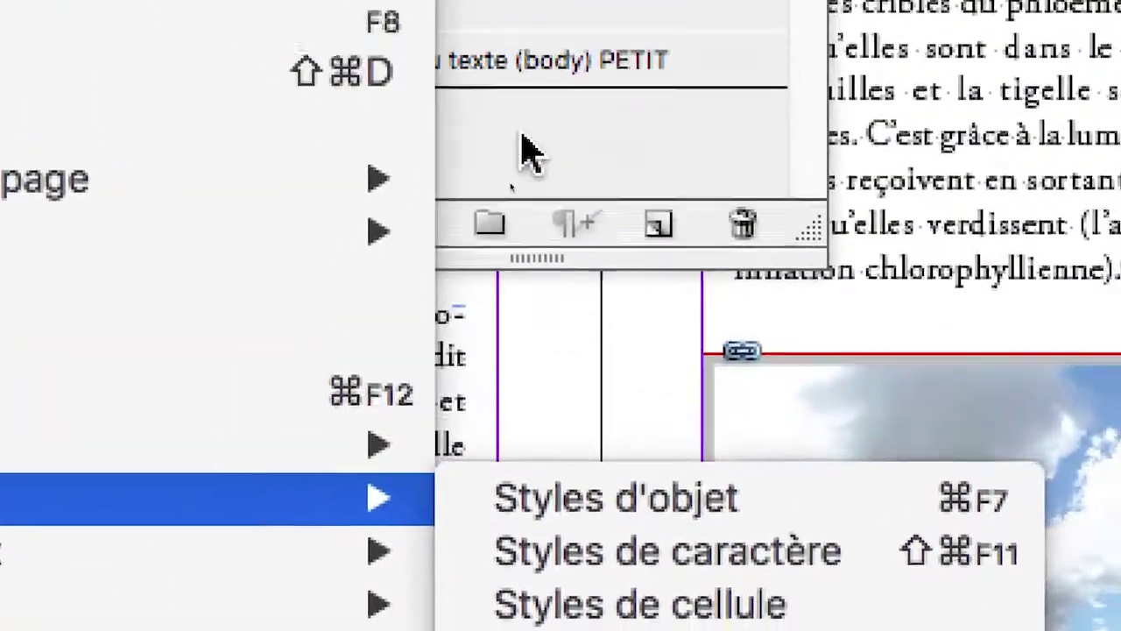
pyautogui.click(523, 151)
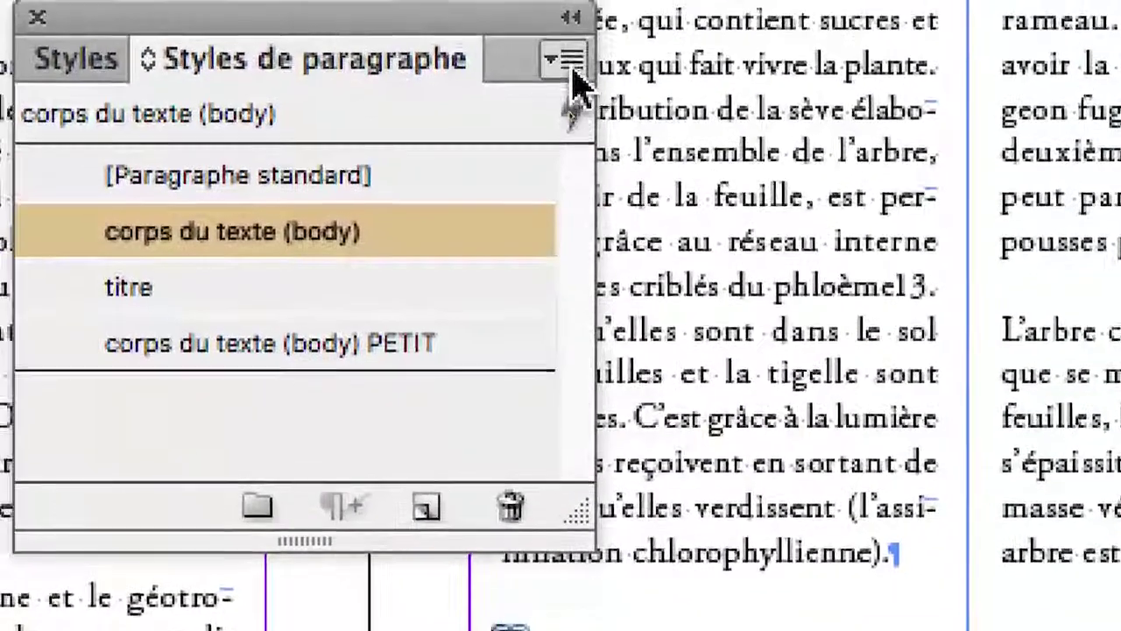
pyautogui.click(569, 63)
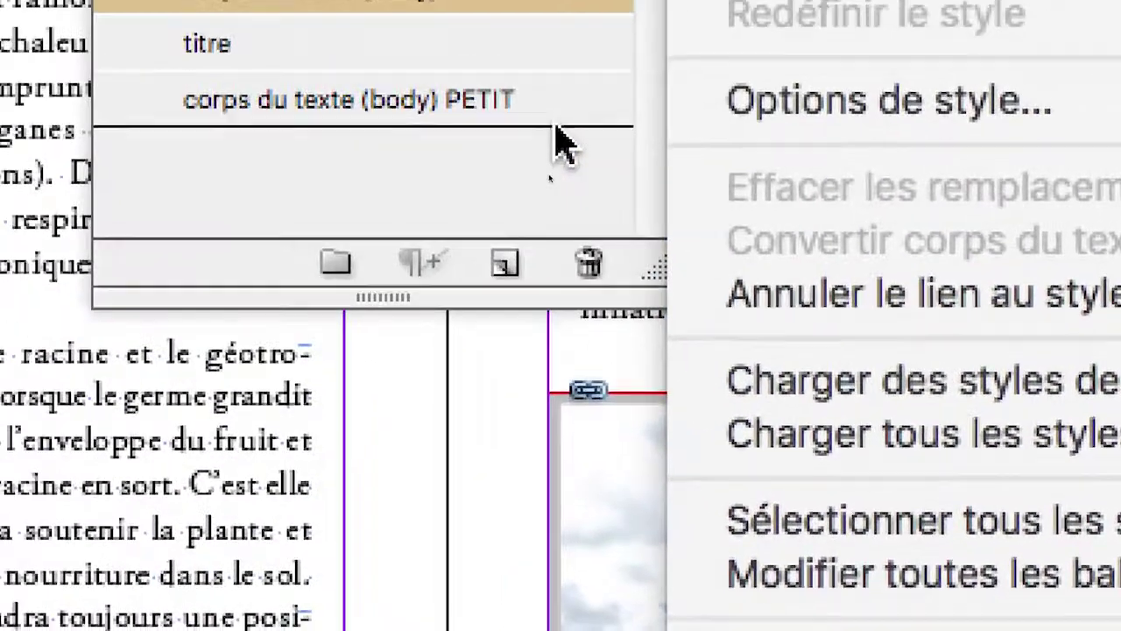
pyautogui.click(350, 3)
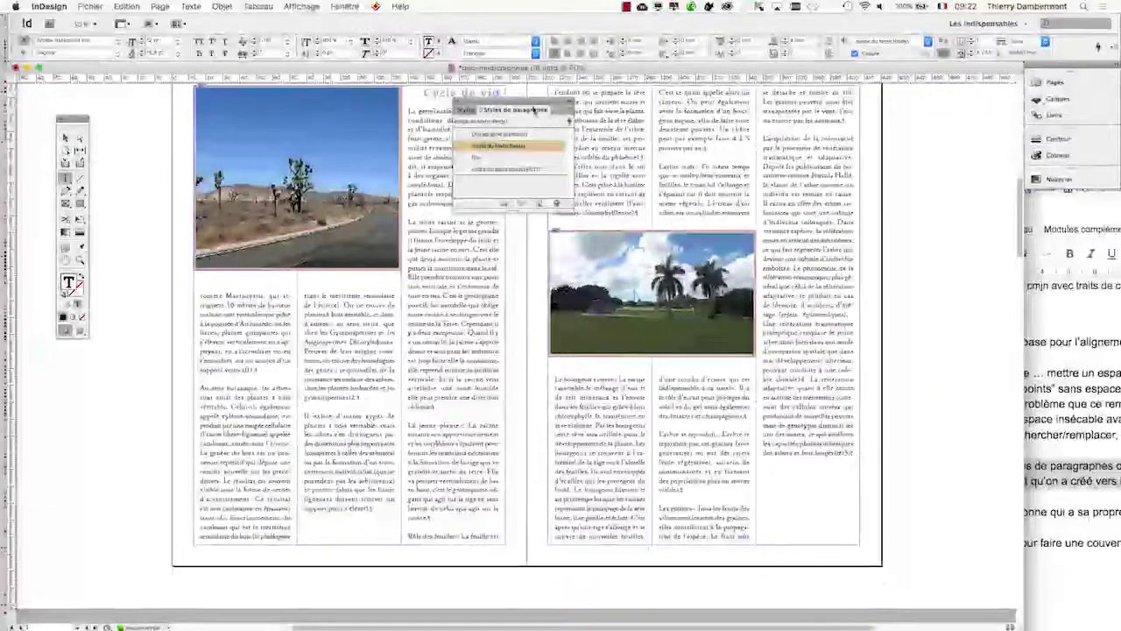
# Float the Layers panel over the page and rename the "textes" layer as "texte principal"
pyautogui.moveTo(535, 109); pyautogui.dragTo(630, 120)
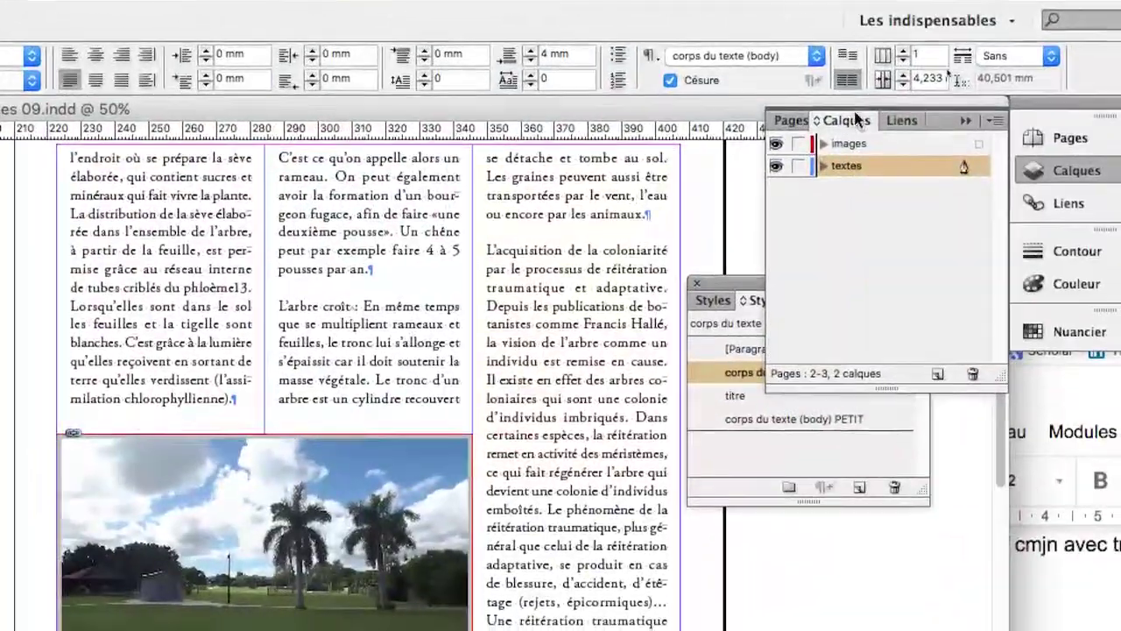
pyautogui.moveTo(857, 120); pyautogui.dragTo(337, 361)
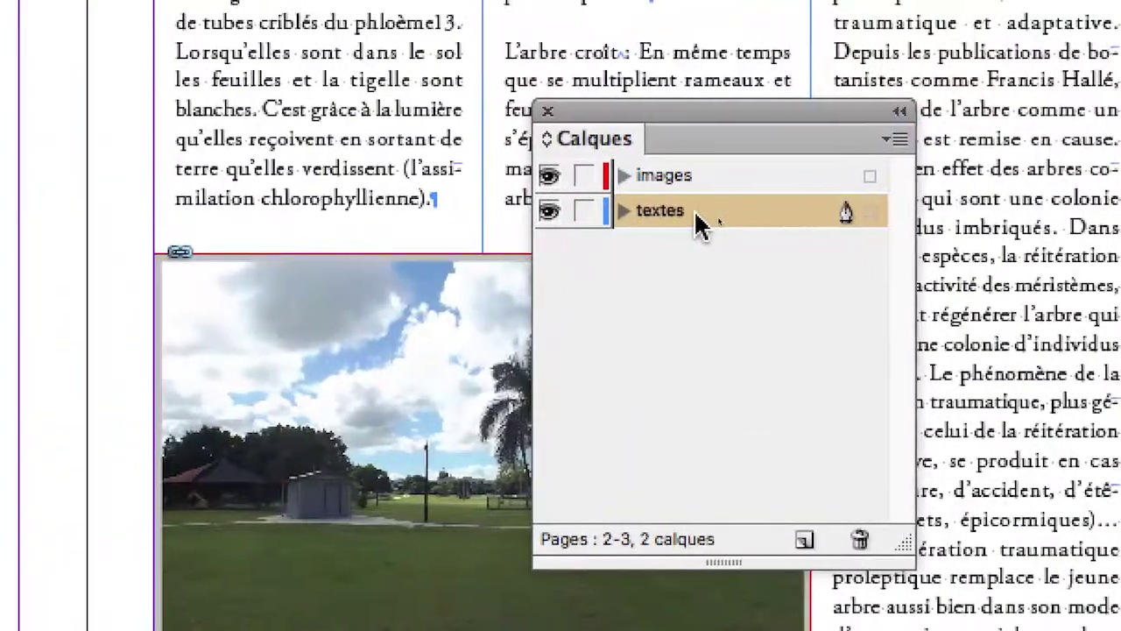
pyautogui.doubleClick(704, 213)
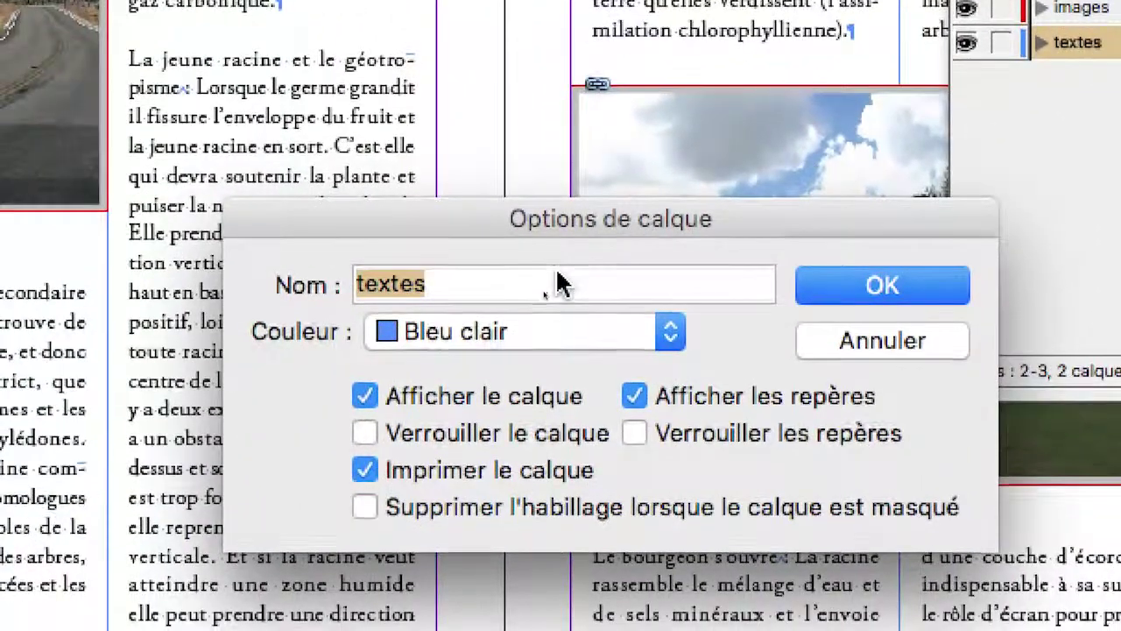
pyautogui.click(558, 282)
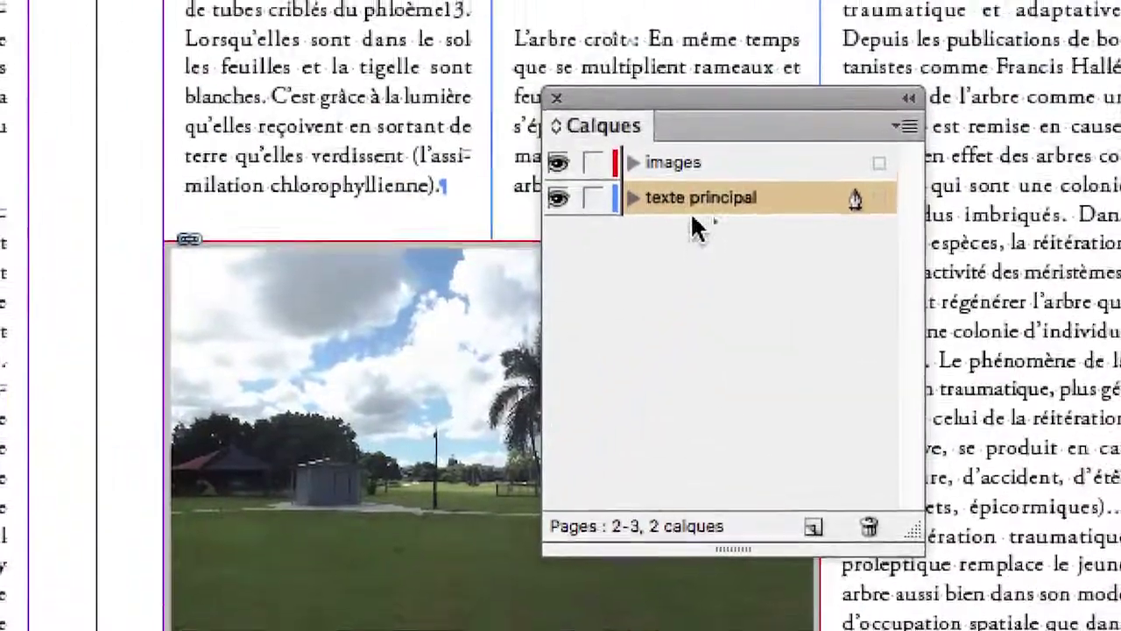
# Create a new layer named "bloc textes flottants"
pyautogui.click(894, 0)
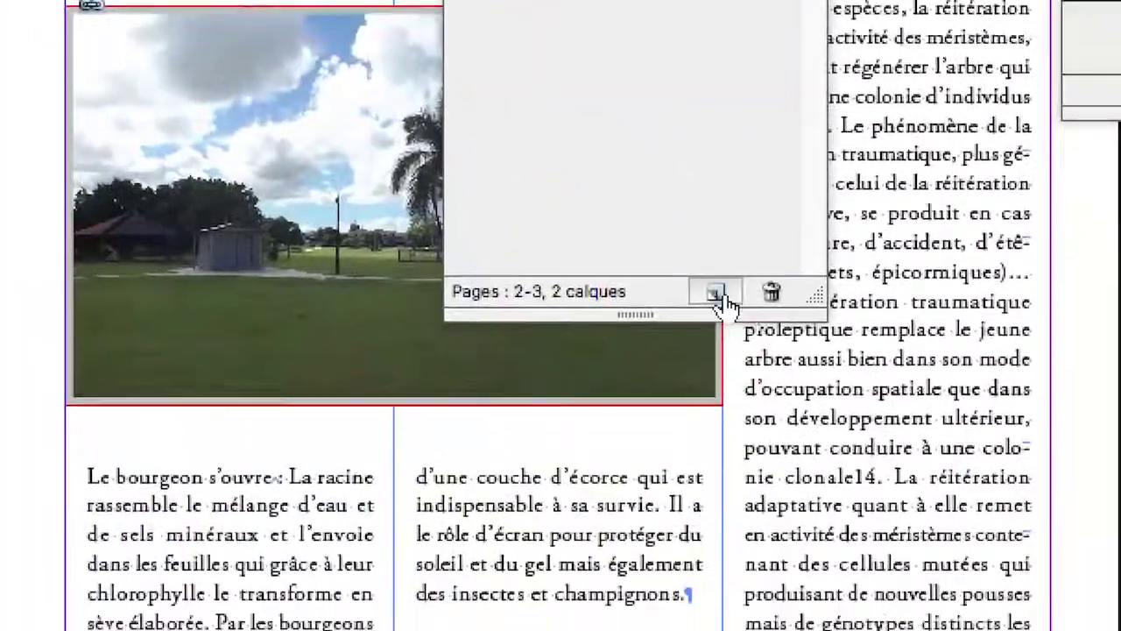
pyautogui.click(717, 294)
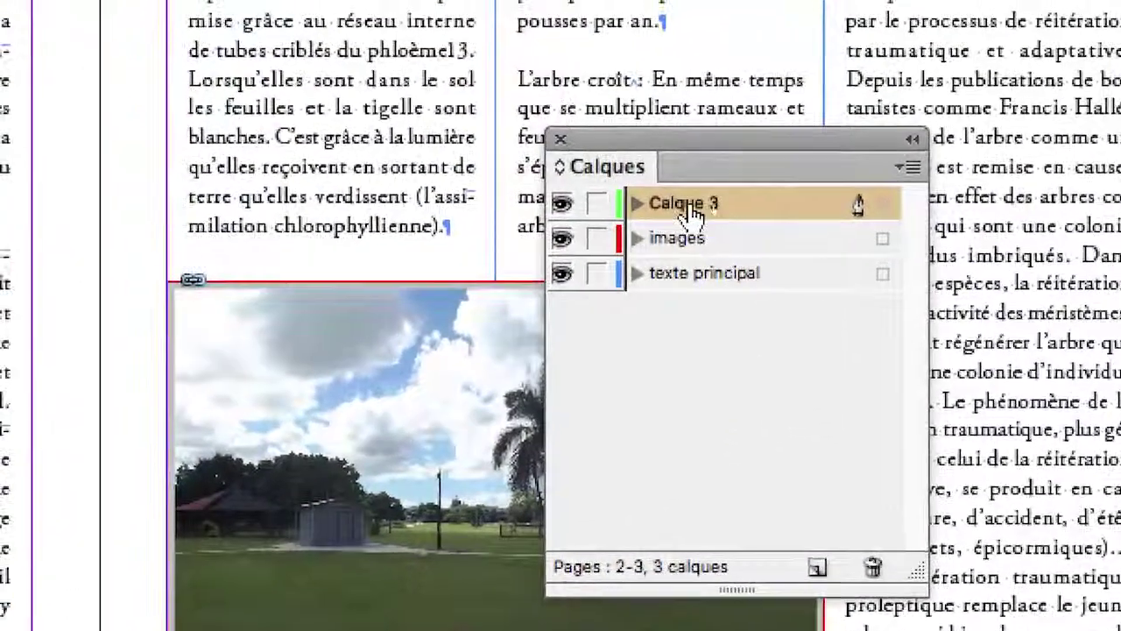
pyautogui.doubleClick(690, 207)
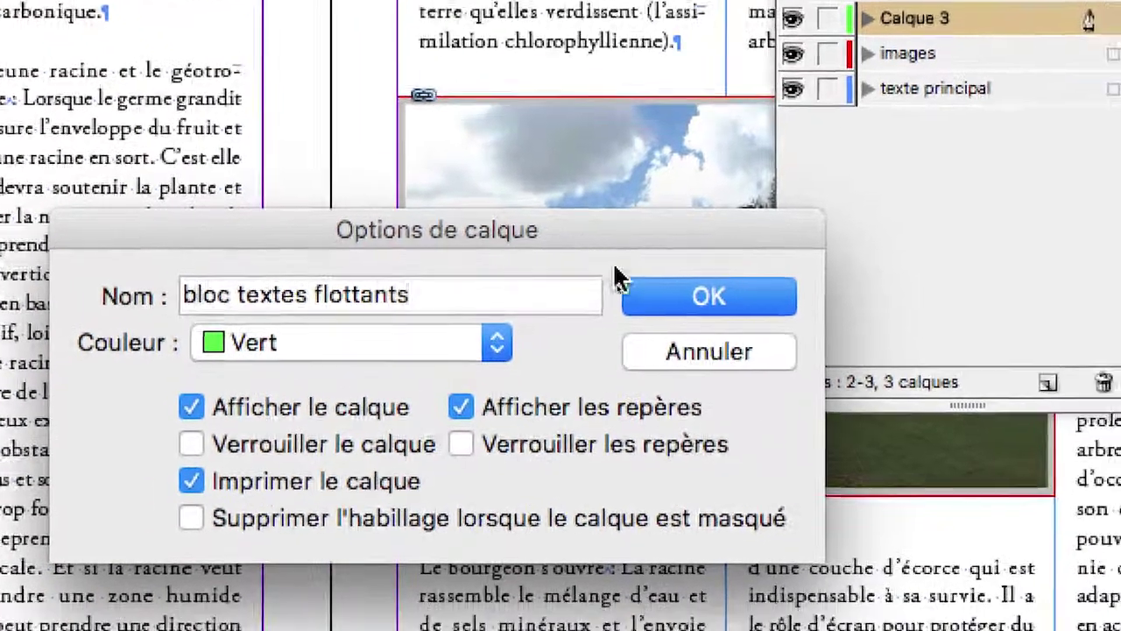
pyautogui.press('Return')
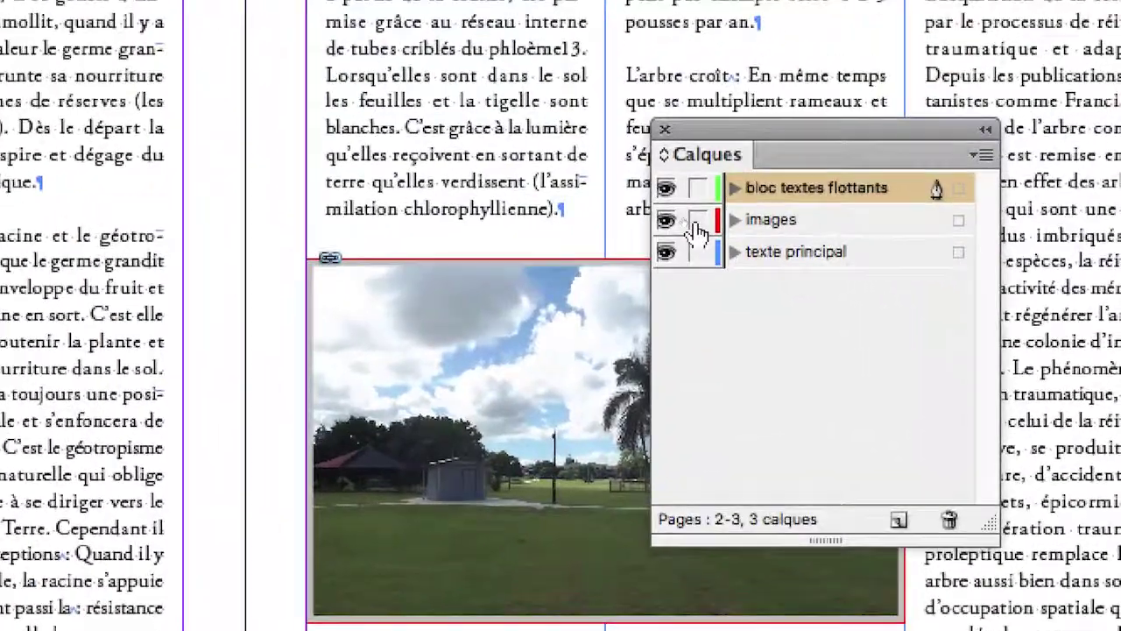
# Lock the images and texte principal layers, then move the Layers panel clear of the text
pyautogui.click(697, 220)
pyautogui.click(698, 251)
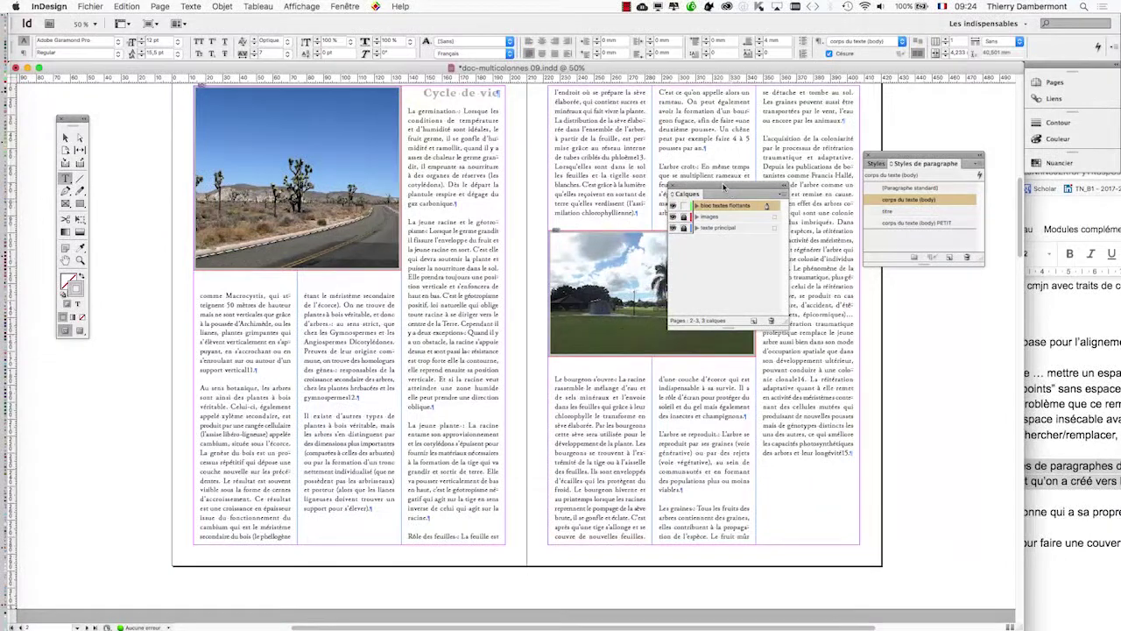
pyautogui.moveTo(724, 184); pyautogui.dragTo(950, 320)
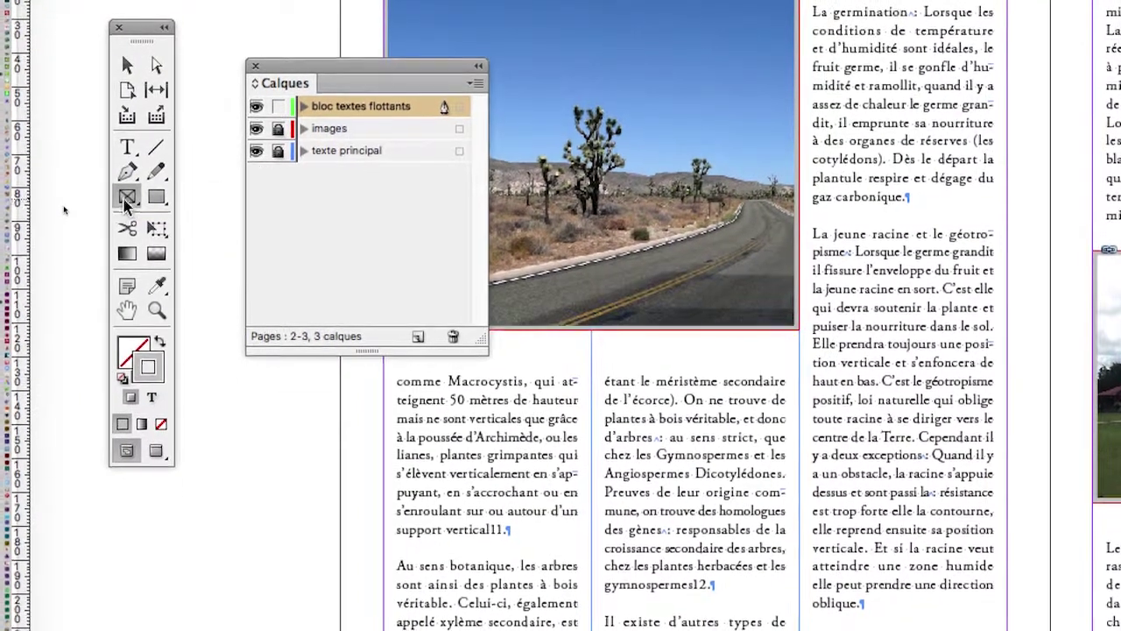
# Draw a rectangular frame below the road photo, overlapping the first two text columns of the left page
pyautogui.click(123, 197)
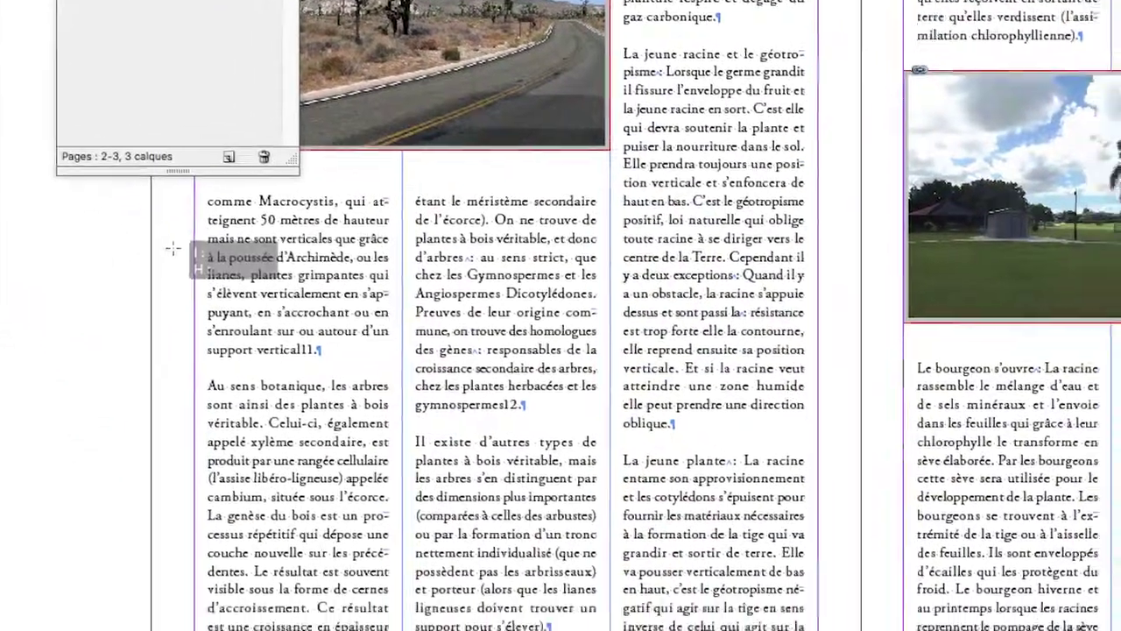
pyautogui.moveTo(359, 430); pyautogui.dragTo(533, 577)
pyautogui.moveTo(245, 302); pyautogui.dragTo(434, 429)
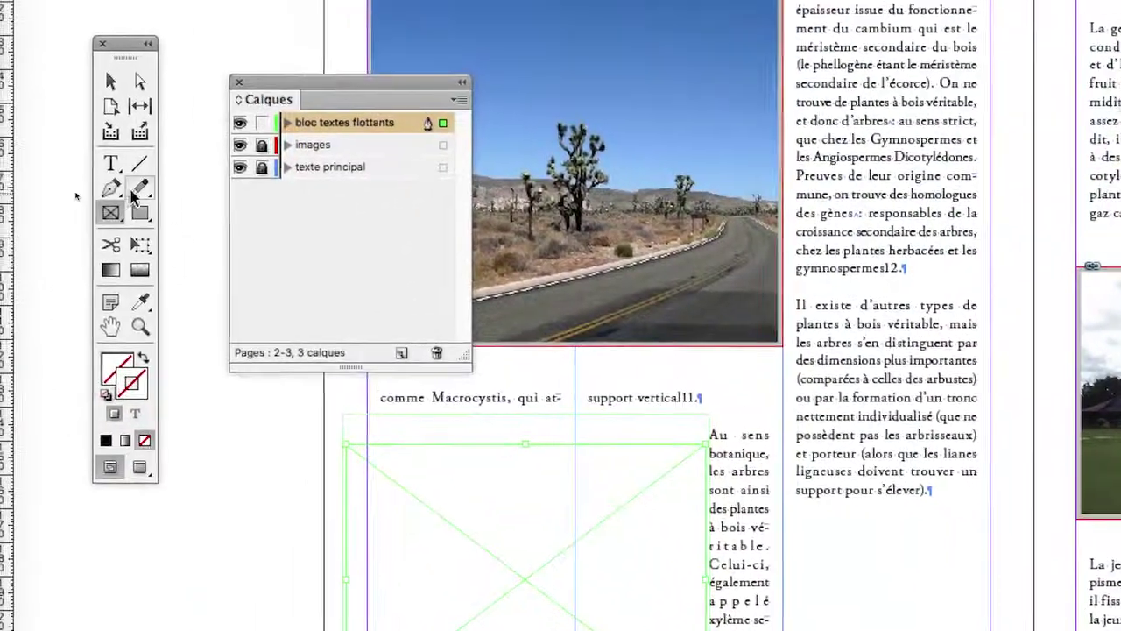
# Convert the empty frame to a text frame and shift it right across the columns below the road photo
pyautogui.click(111, 165)
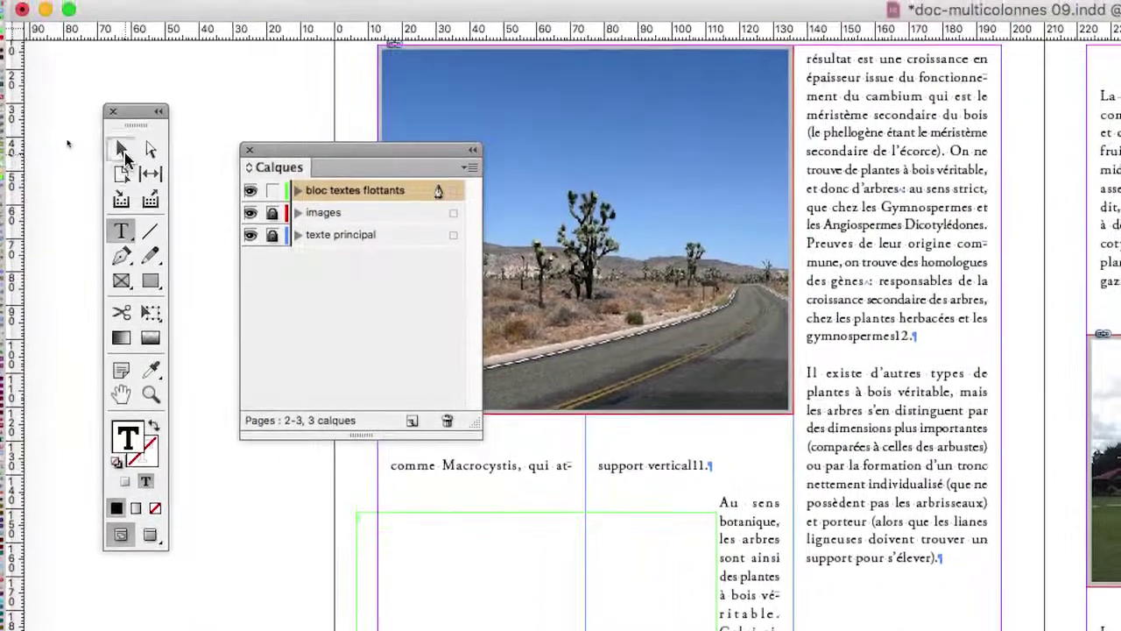
pyautogui.press('Escape')
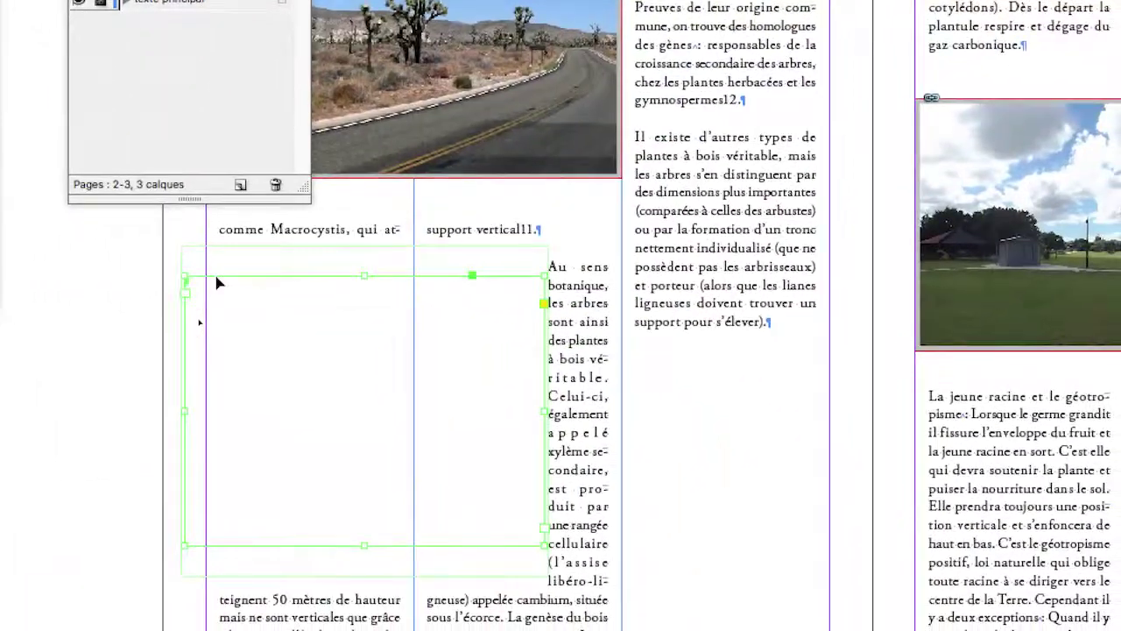
pyautogui.moveTo(390, 508); pyautogui.dragTo(453, 534)
pyautogui.moveTo(234, 289)
pyautogui.mouseDown()
pyautogui.moveTo(276, 307)
pyautogui.moveTo(283, 293)
pyautogui.moveTo(301, 295)
pyautogui.moveTo(256, 291)
pyautogui.mouseUp()
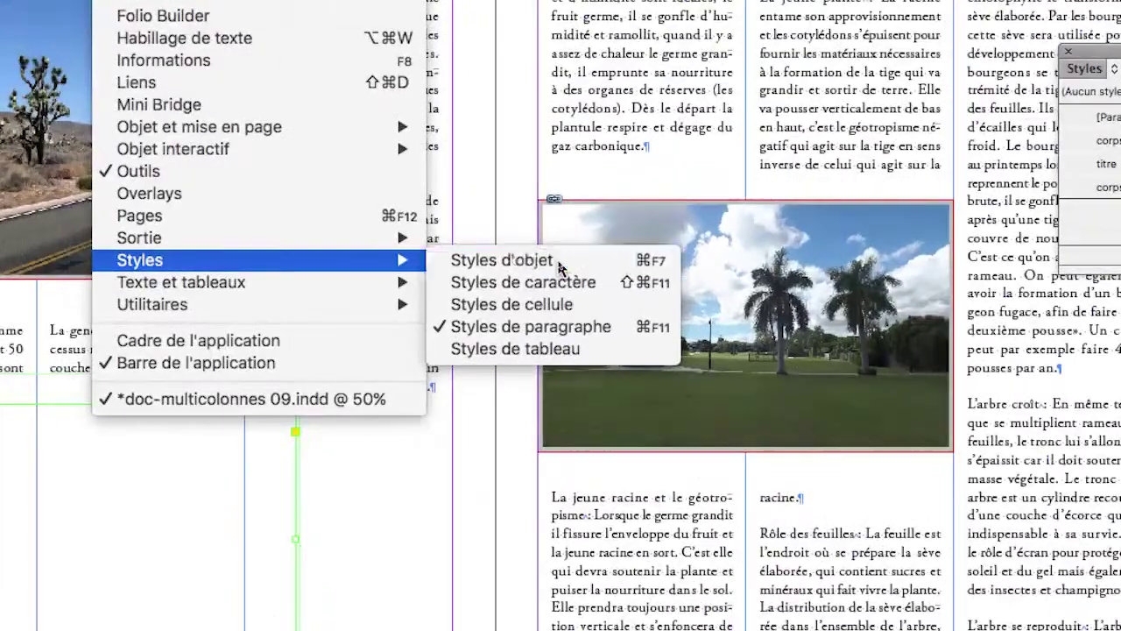
# Display the Object Styles panel and move it away from the new text frame
pyautogui.click(560, 267)
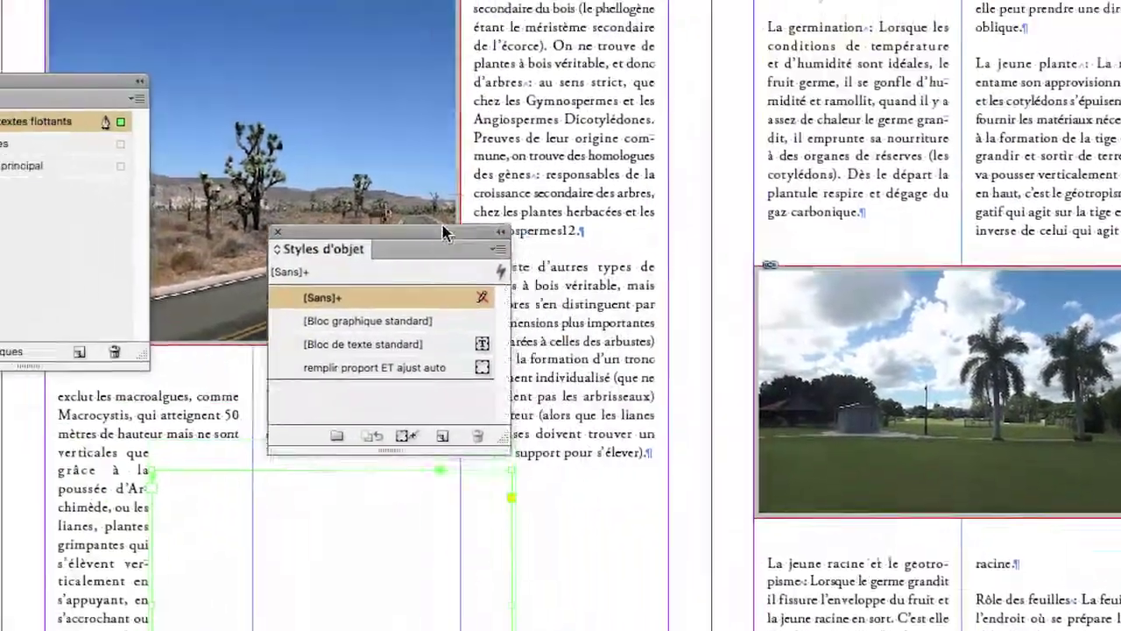
pyautogui.moveTo(444, 233); pyautogui.dragTo(729, 286)
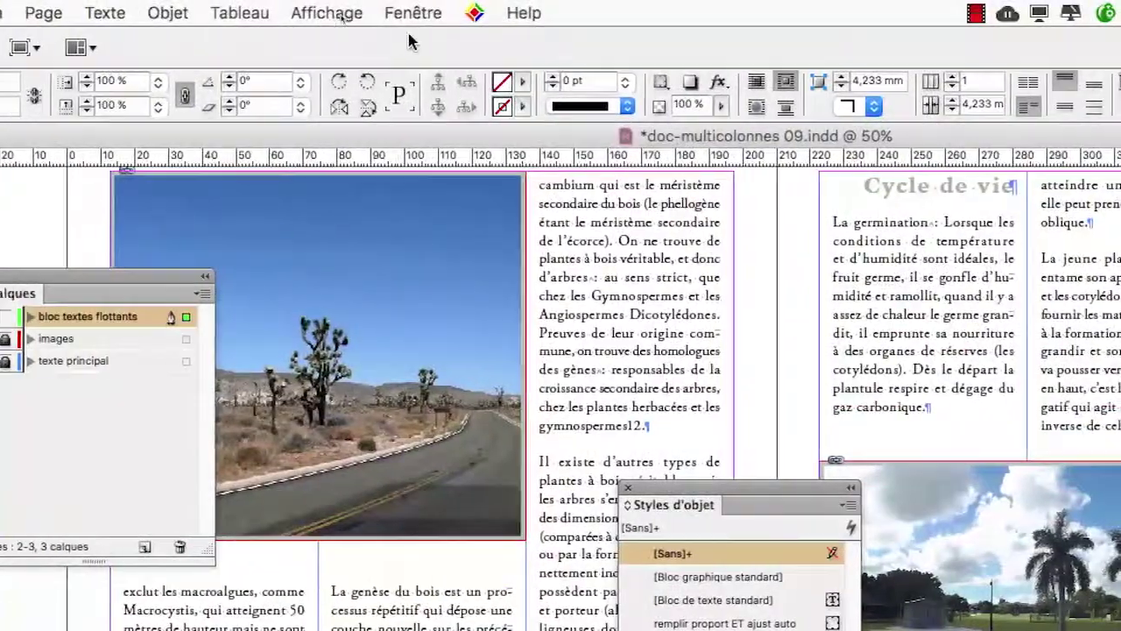
# Display the Text Wrap panel and arrange it and the Object Styles panel clear of the new text frame
pyautogui.click(412, 12)
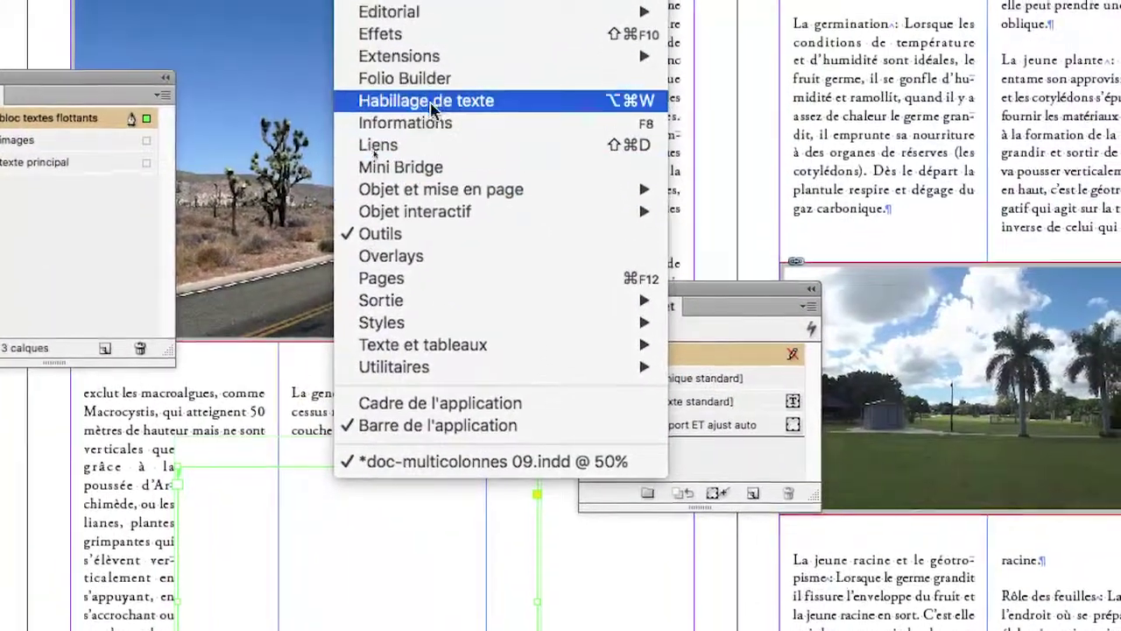
pyautogui.click(429, 46)
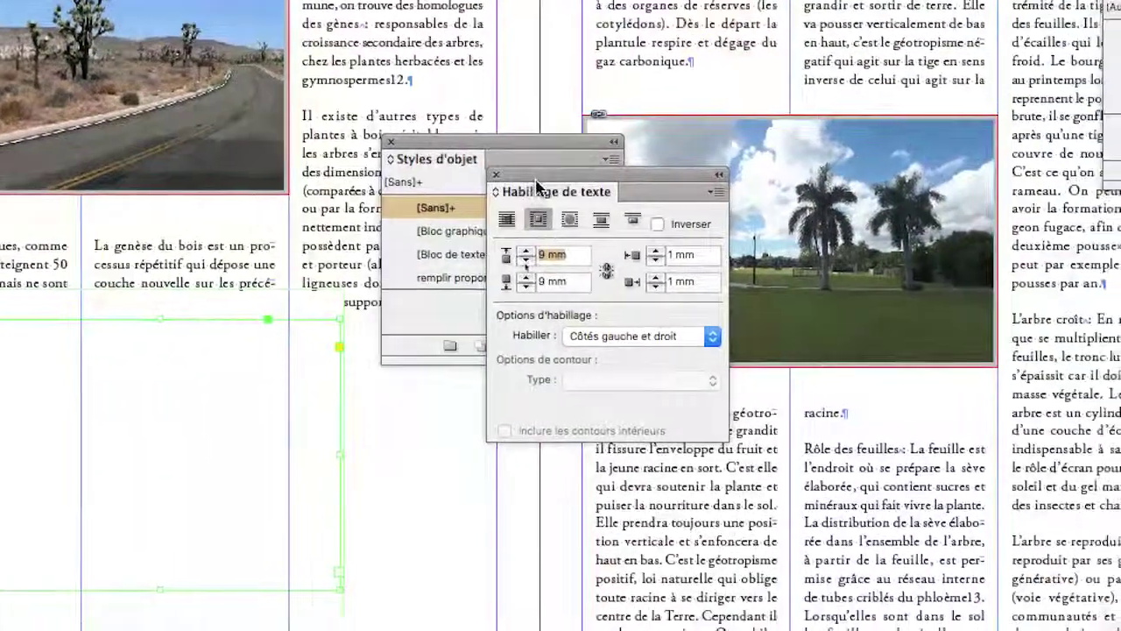
pyautogui.moveTo(537, 187); pyautogui.dragTo(453, 479)
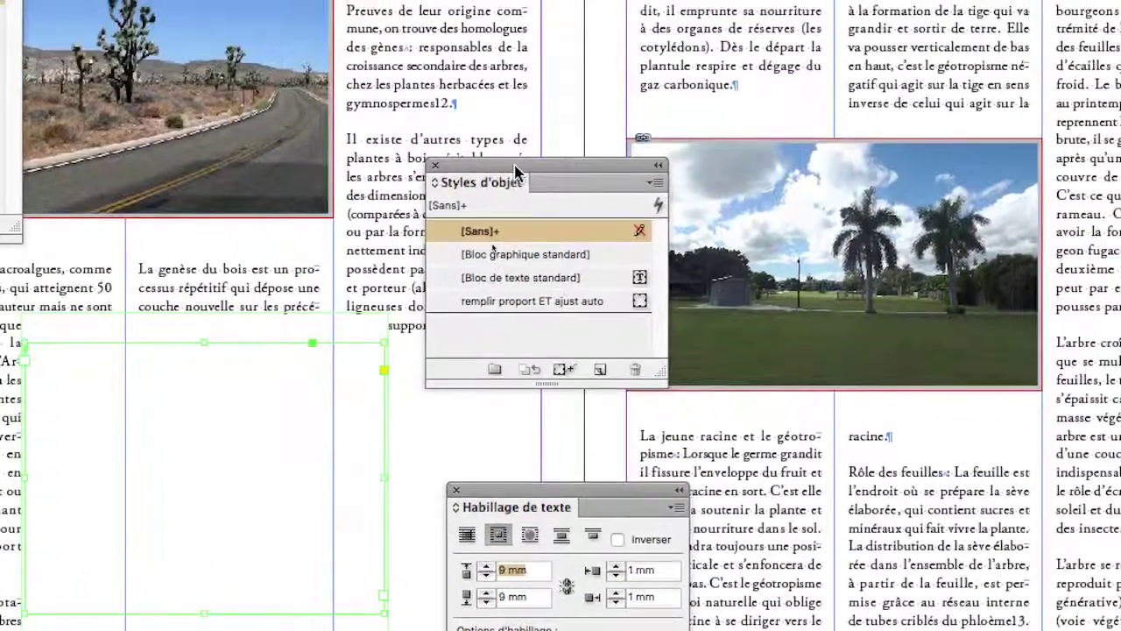
pyautogui.moveTo(517, 165); pyautogui.dragTo(494, 164)
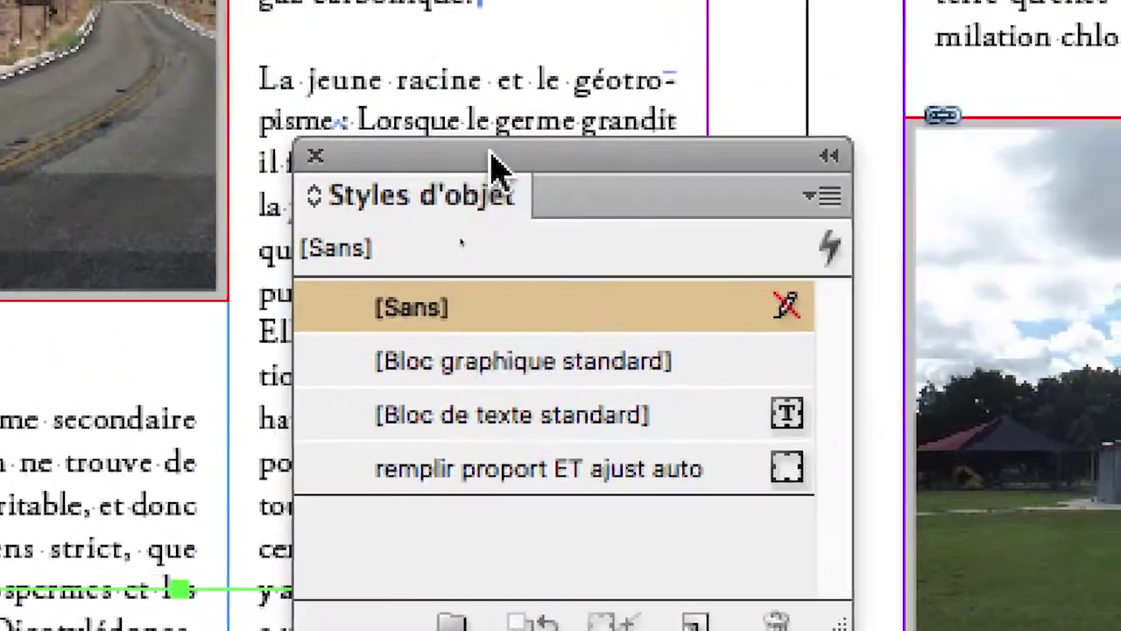
pyautogui.moveTo(488, 37); pyautogui.dragTo(794, 32)
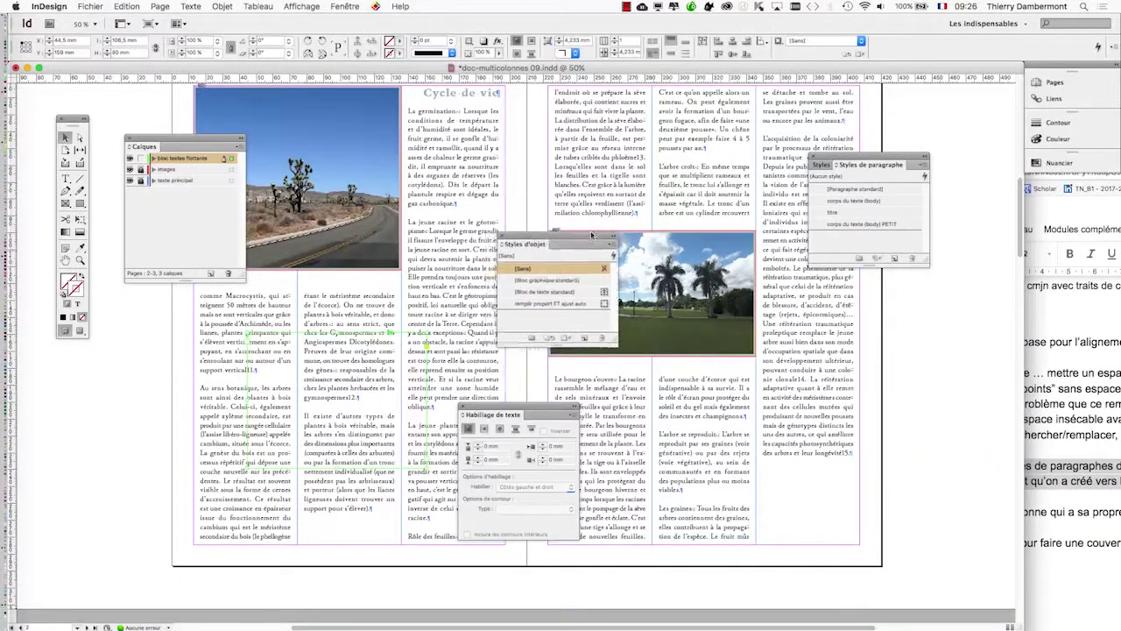
pyautogui.moveTo(592, 235); pyautogui.dragTo(731, 223)
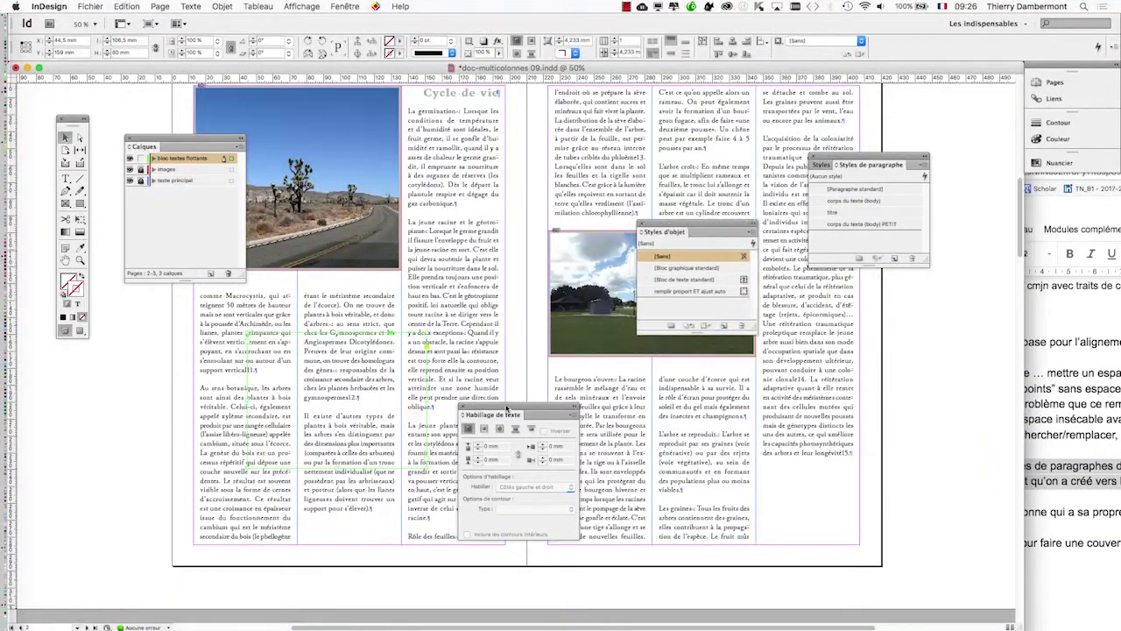
pyautogui.moveTo(500, 408); pyautogui.dragTo(497, 276)
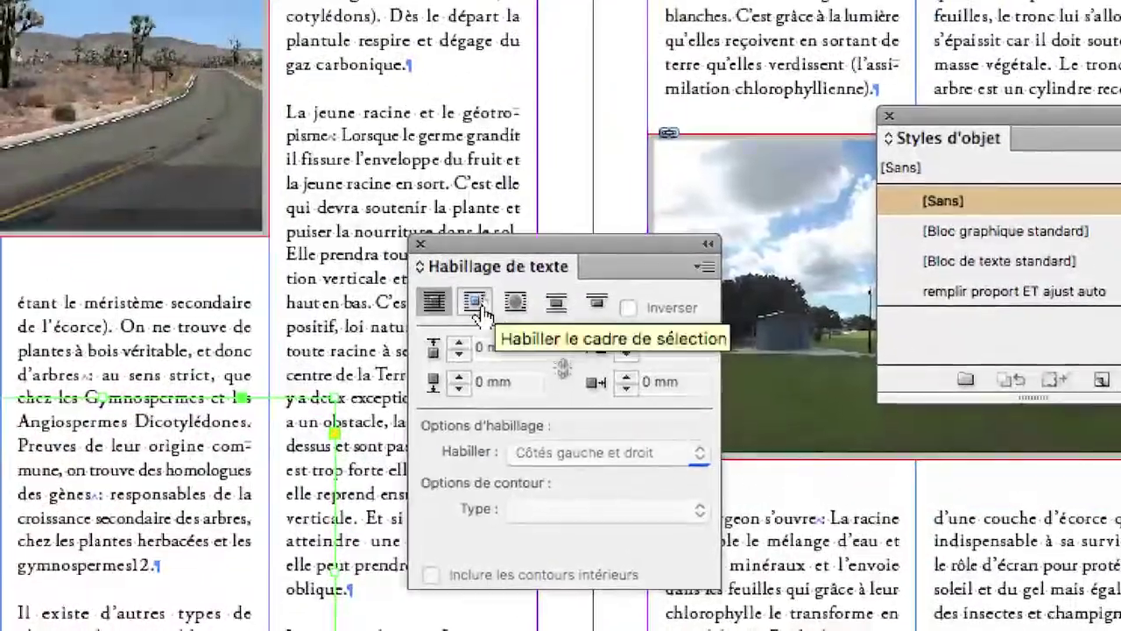
# Wrap the body text around the frame's bounding box and set linked offsets of 4 mm on all four sides
pyautogui.click(482, 307)
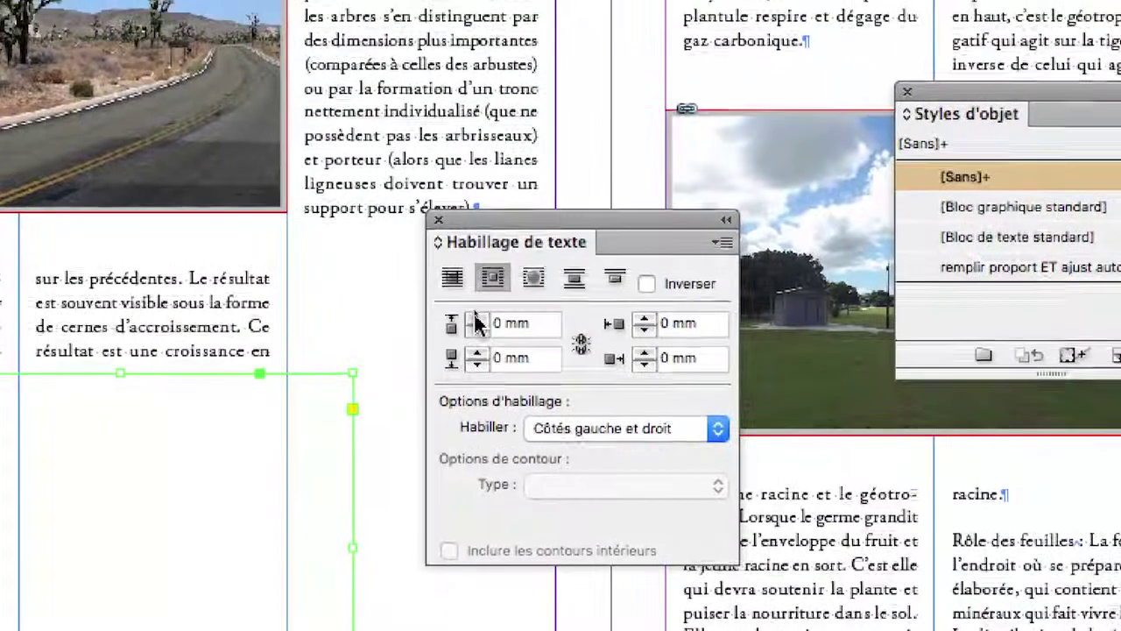
pyautogui.click(476, 317)
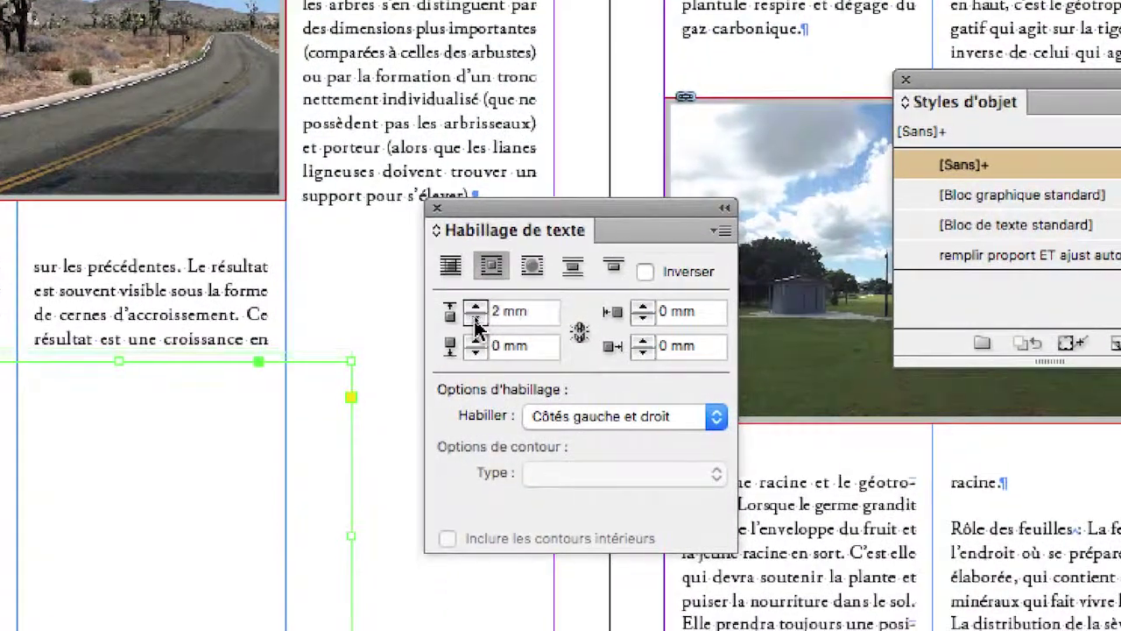
pyautogui.click(476, 331)
pyautogui.click(580, 346)
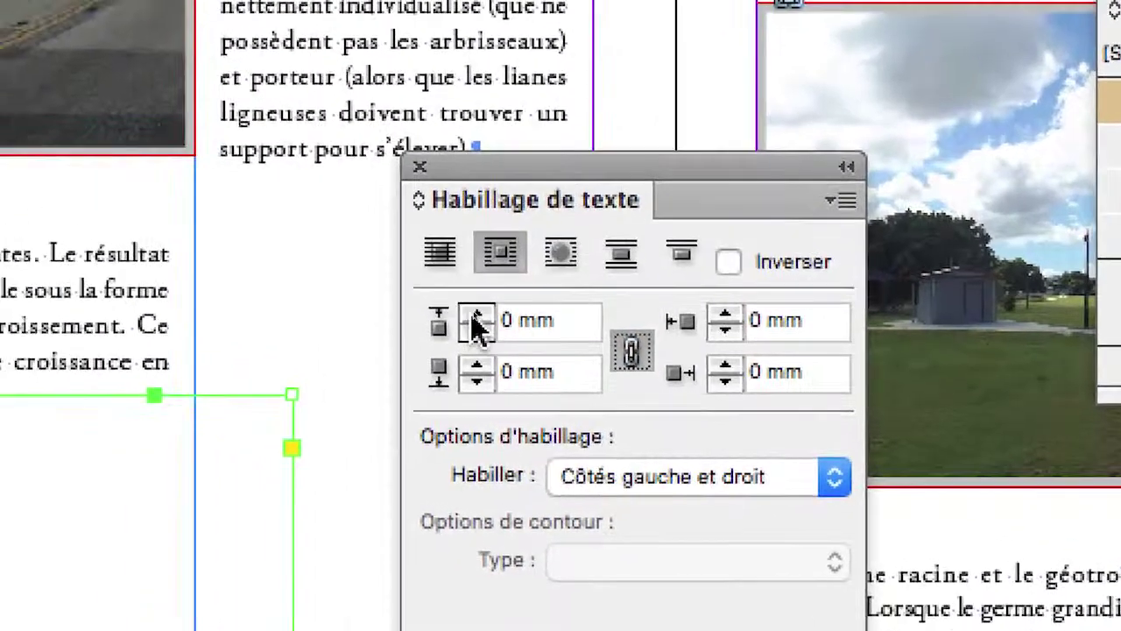
pyautogui.click(354, 274)
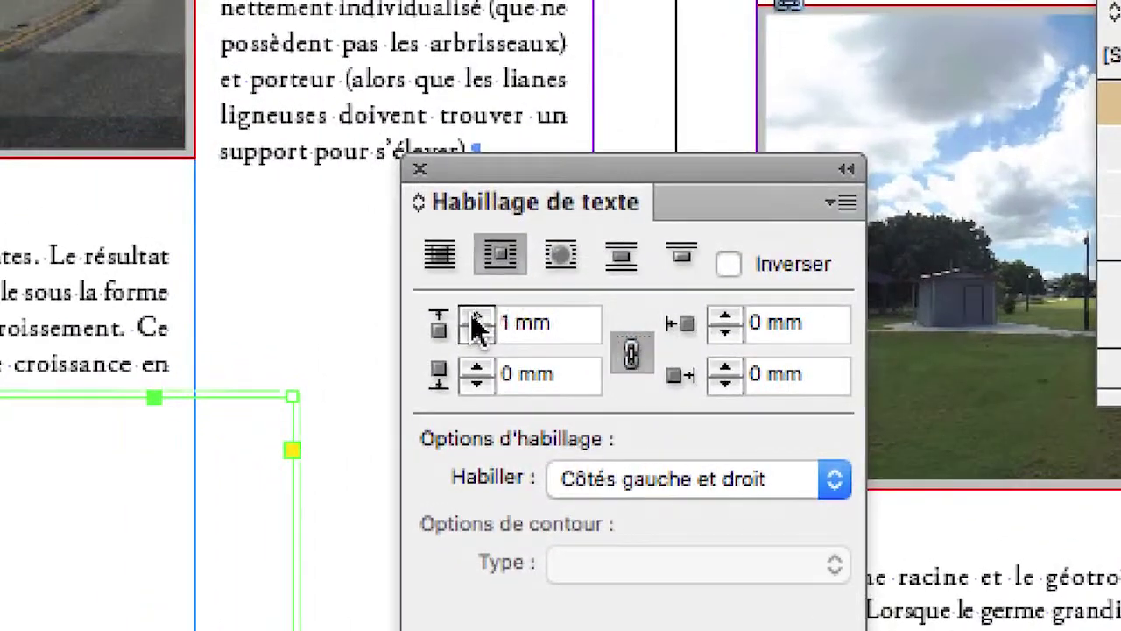
pyautogui.click(354, 274)
pyautogui.click(354, 275)
pyautogui.click(476, 317)
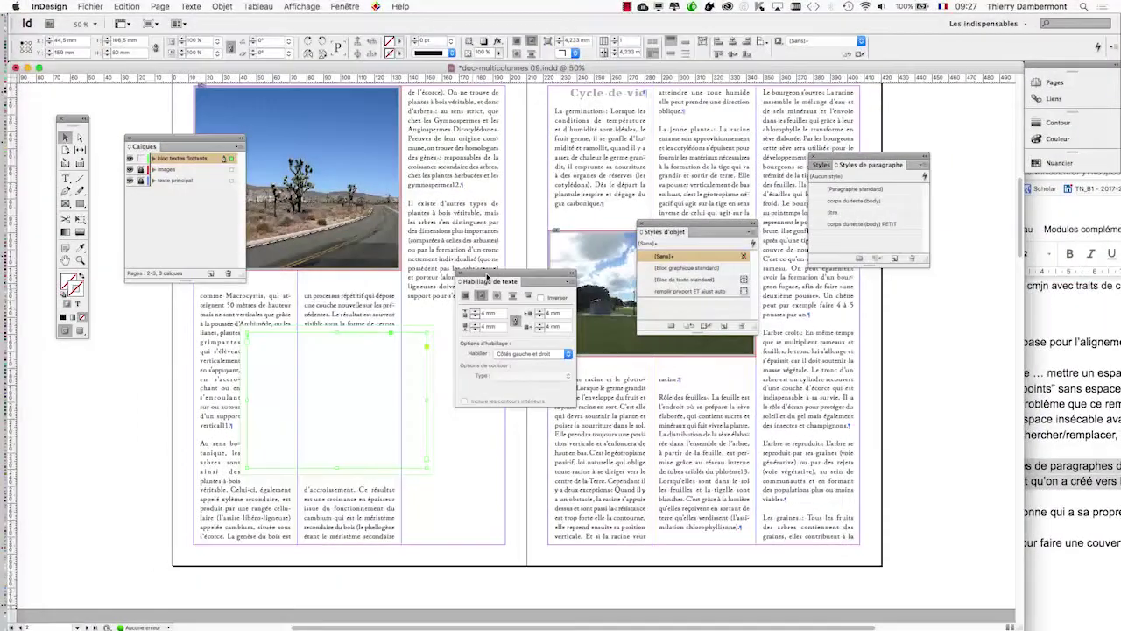
# Move the Text Wrap panel aside and try the text frame at several positions across both pages to test the wrap
pyautogui.moveTo(516, 169); pyautogui.dragTo(776, 381)
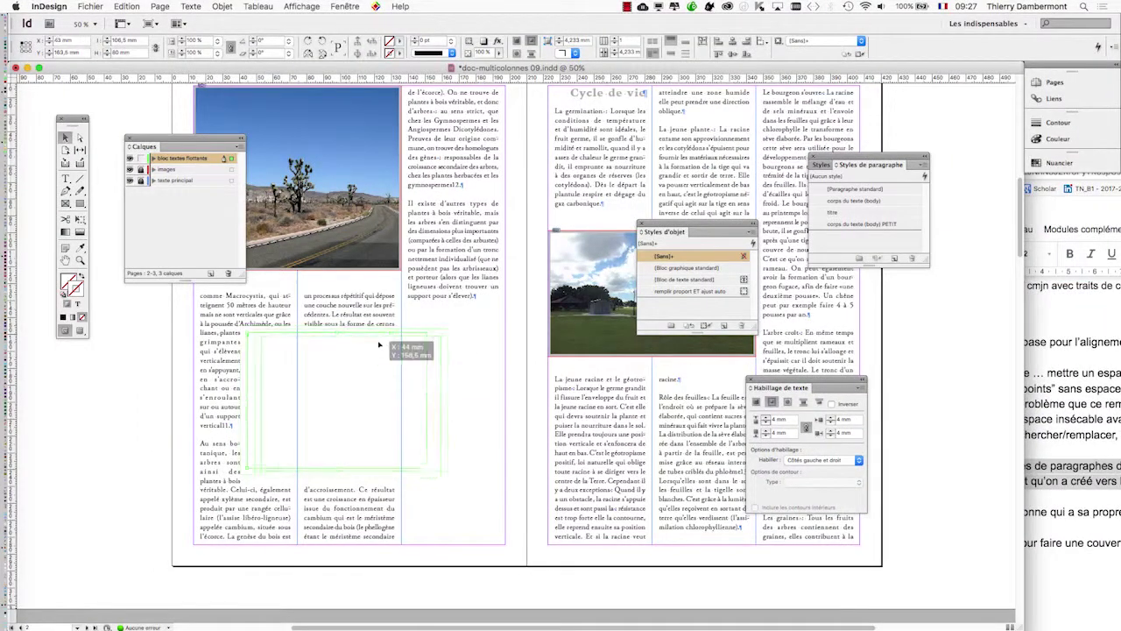
pyautogui.moveTo(486, 372); pyautogui.dragTo(496, 375)
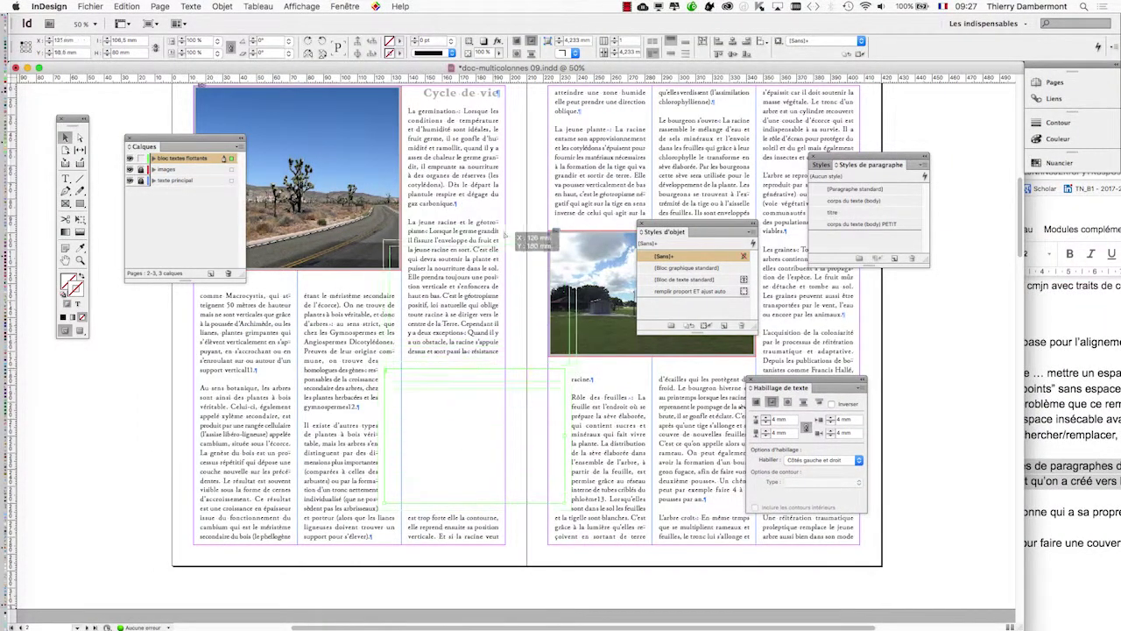
pyautogui.moveTo(507, 235); pyautogui.dragTo(523, 182)
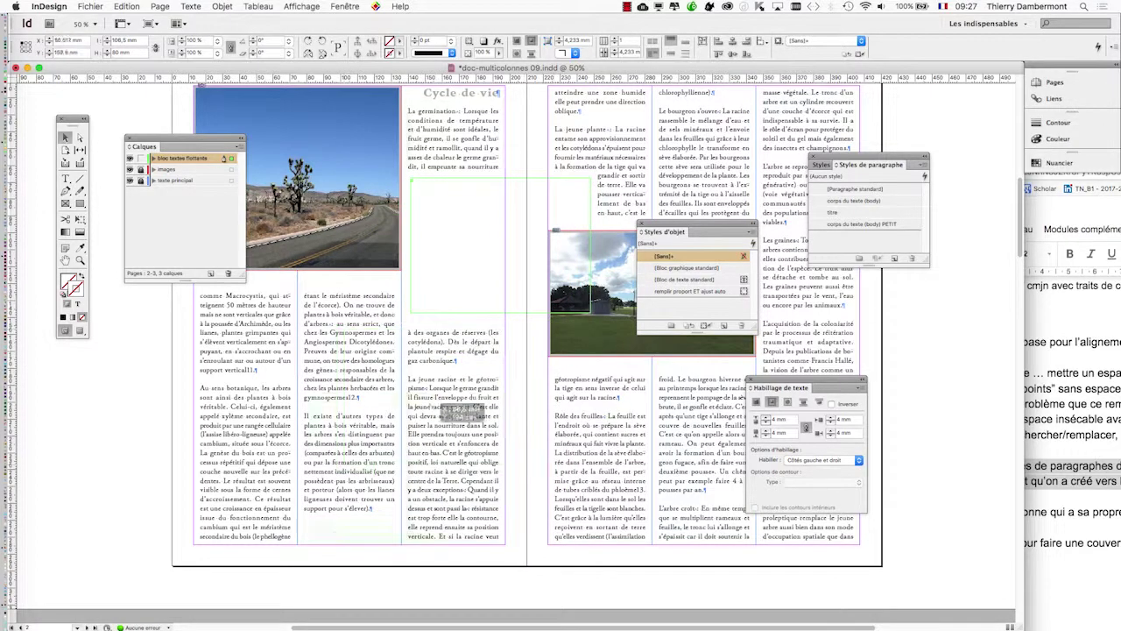
pyautogui.moveTo(664, 400); pyautogui.dragTo(689, 409)
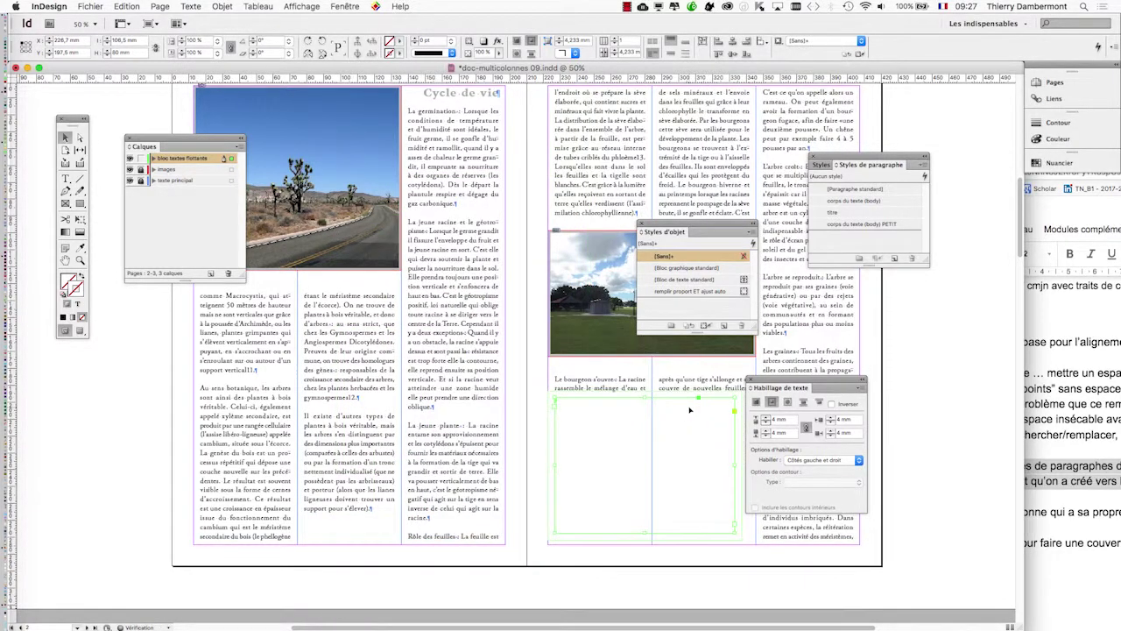
pyautogui.moveTo(758, 382); pyautogui.dragTo(966, 387)
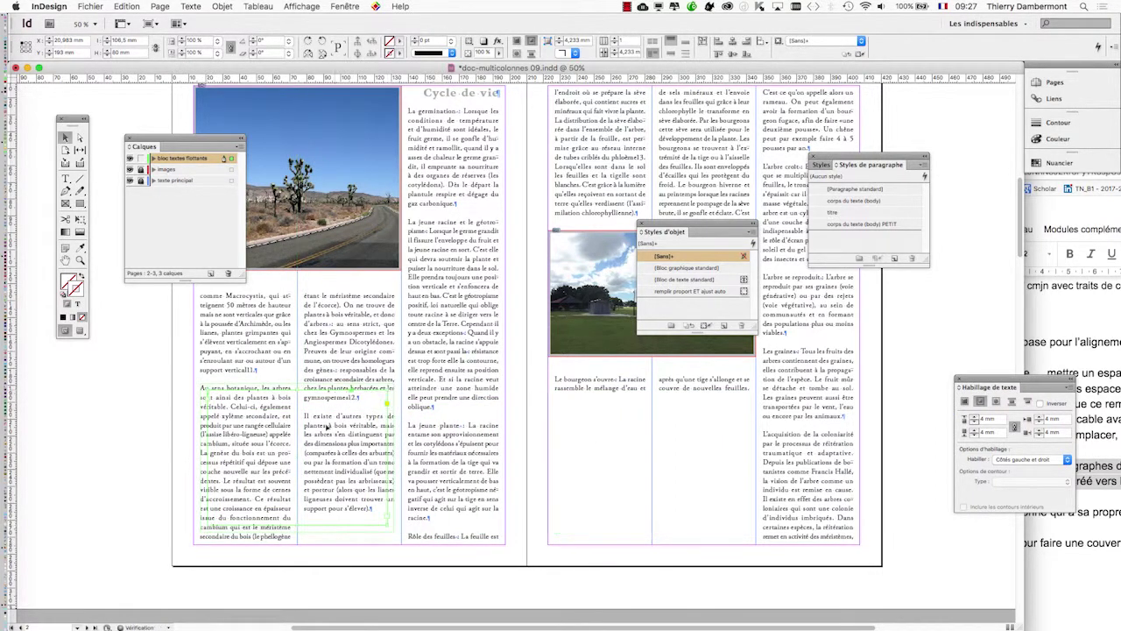
# Place the text frame at the foot of the left page's first two columns and resize it to about 123 by 85 mm
pyautogui.moveTo(327, 426); pyautogui.dragTo(328, 428)
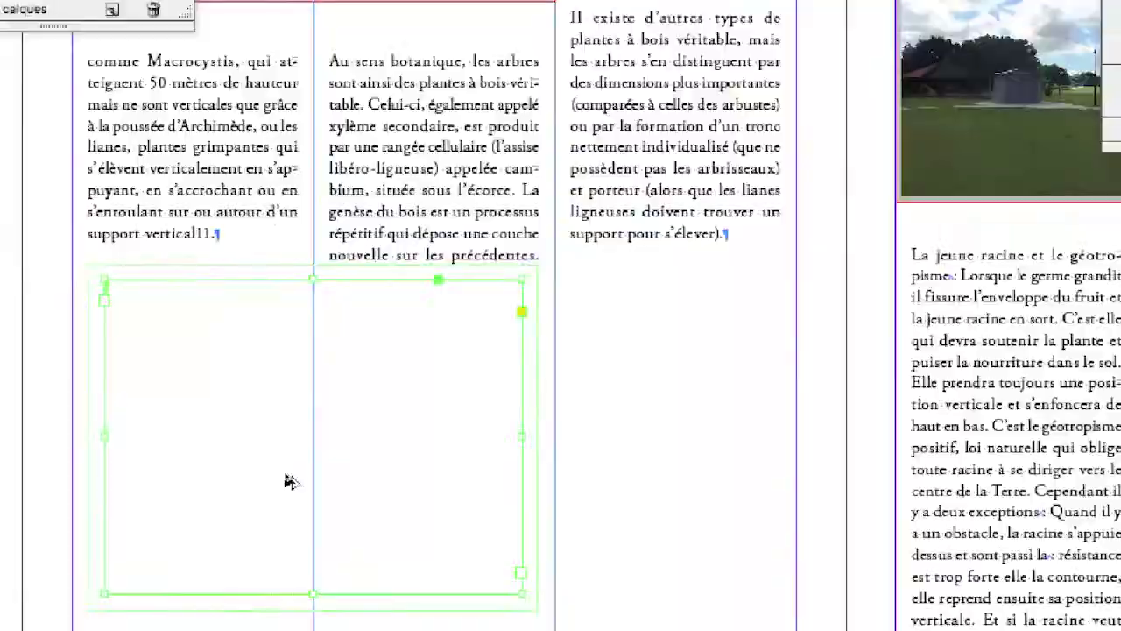
pyautogui.moveTo(226, 512)
pyautogui.mouseDown()
pyautogui.moveTo(201, 530)
pyautogui.moveTo(221, 524)
pyautogui.mouseUp()
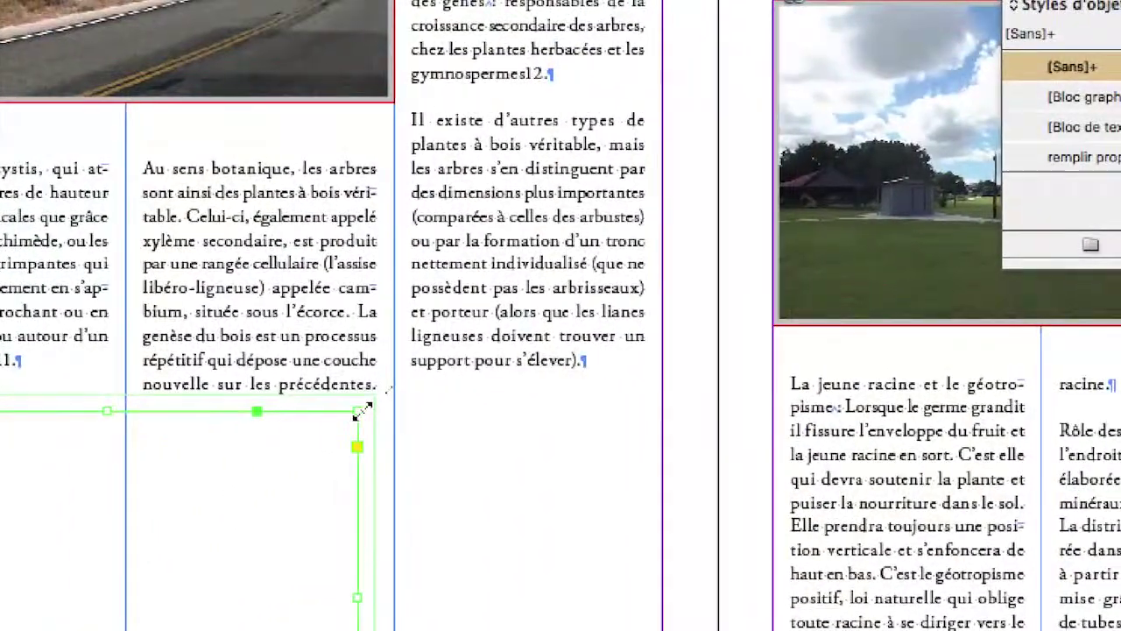
pyautogui.moveTo(361, 410)
pyautogui.mouseDown()
pyautogui.moveTo(411, 407)
pyautogui.moveTo(362, 418)
pyautogui.moveTo(371, 415)
pyautogui.mouseUp()
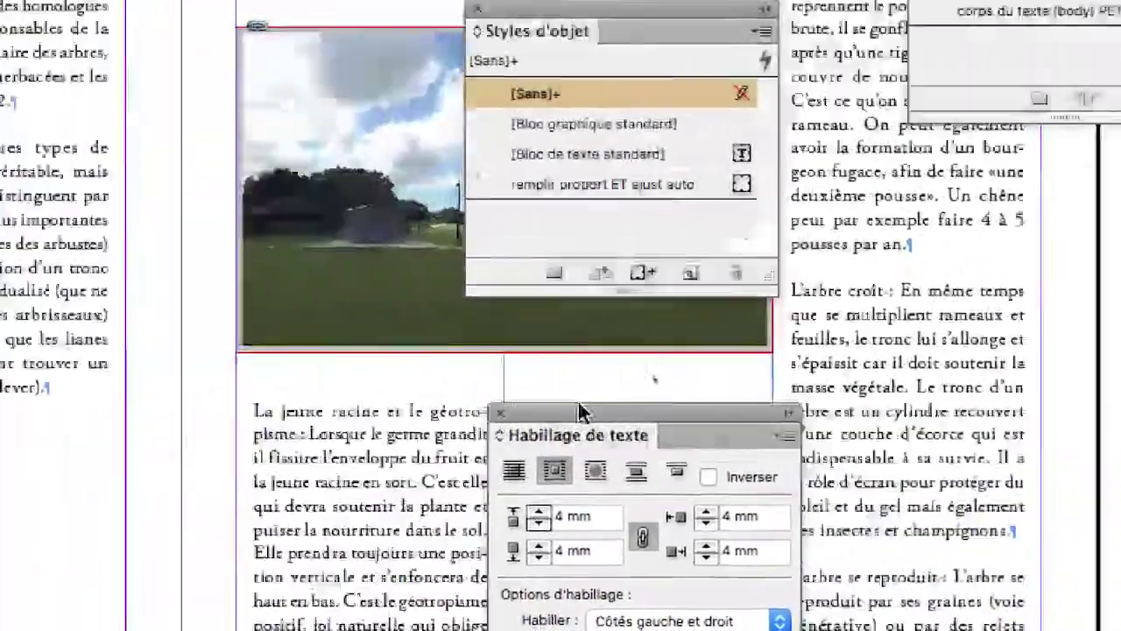
# Unlink the frame's wrap offsets and set 7 mm above and below, 2 mm on the left and right sides
pyautogui.moveTo(578, 412); pyautogui.dragTo(52, 425)
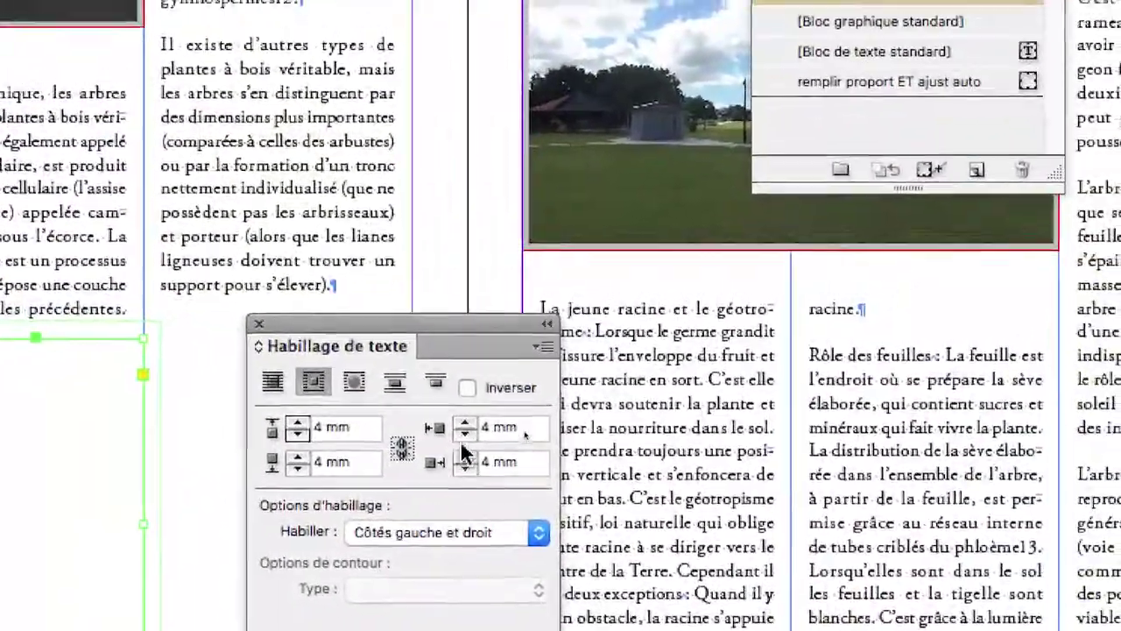
pyautogui.click(464, 433)
pyautogui.click(464, 434)
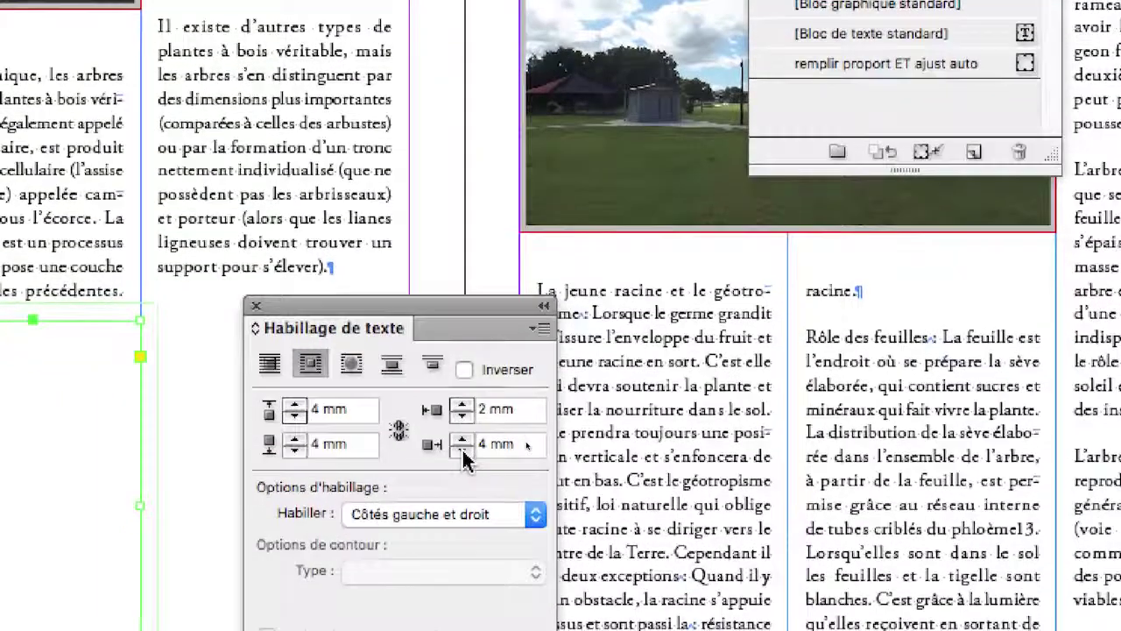
pyautogui.click(462, 448)
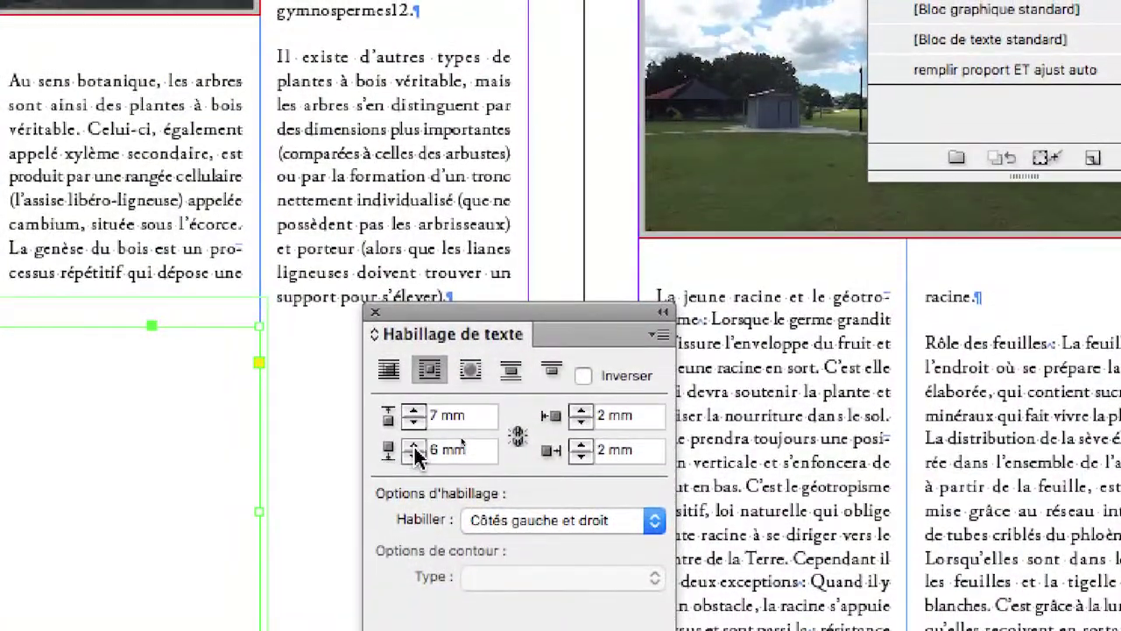
pyautogui.click(416, 454)
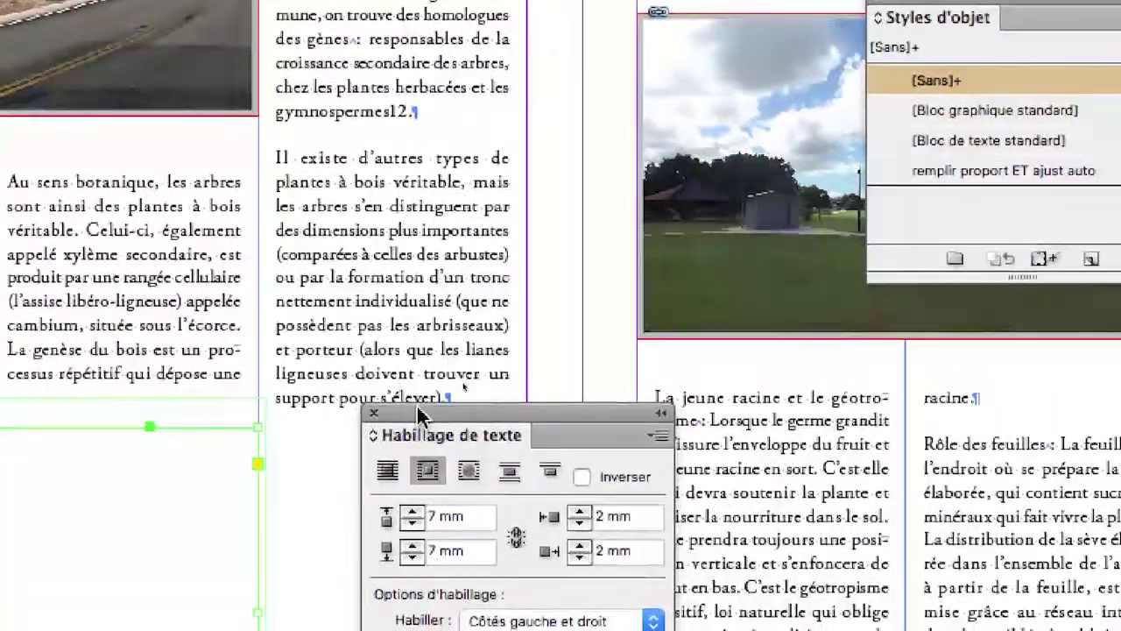
# Rearrange the Text Wrap, Tools and Layers panels so the road photo and the text frame below it stay clear
pyautogui.moveTo(412, 368); pyautogui.dragTo(573, 379)
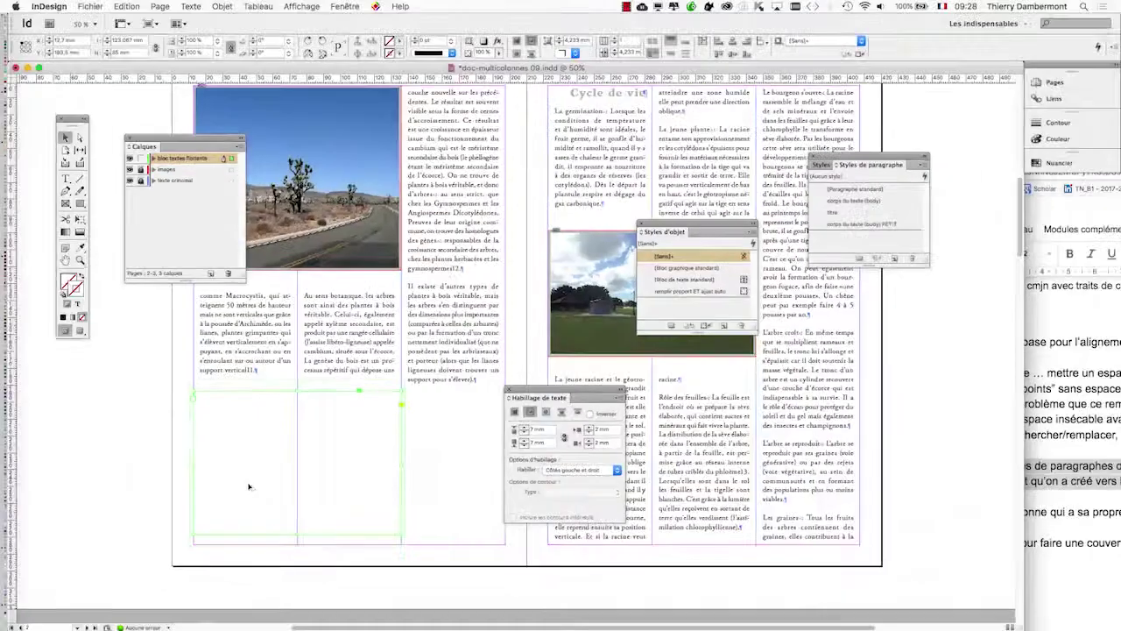
pyautogui.click(273, 482)
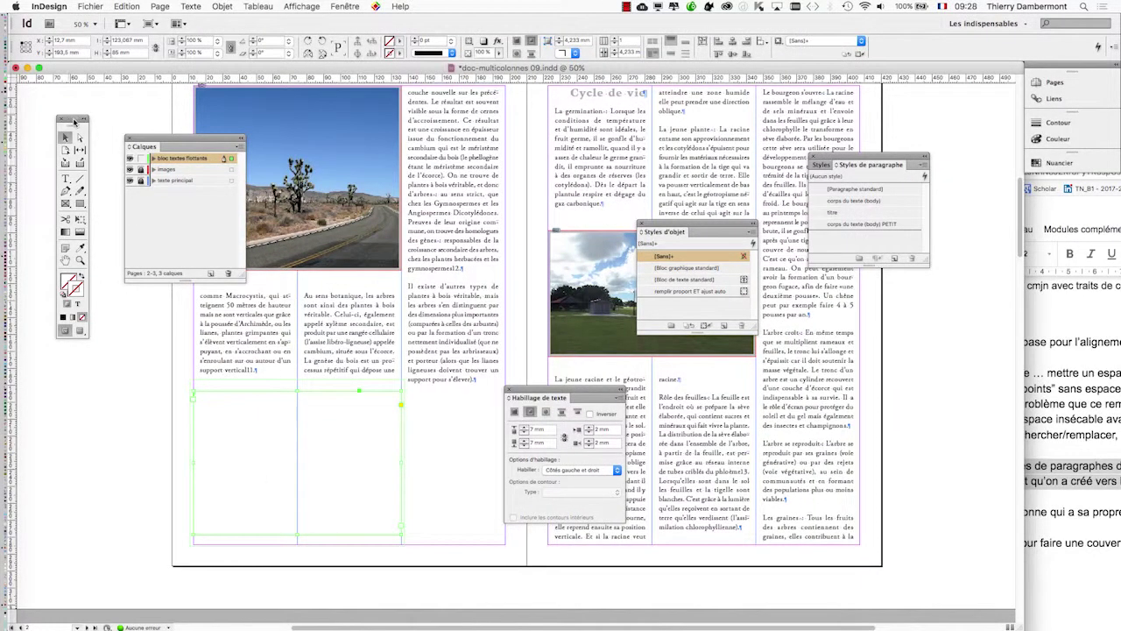
pyautogui.moveTo(75, 117); pyautogui.dragTo(107, 241)
pyautogui.moveTo(163, 140); pyautogui.dragTo(102, 529)
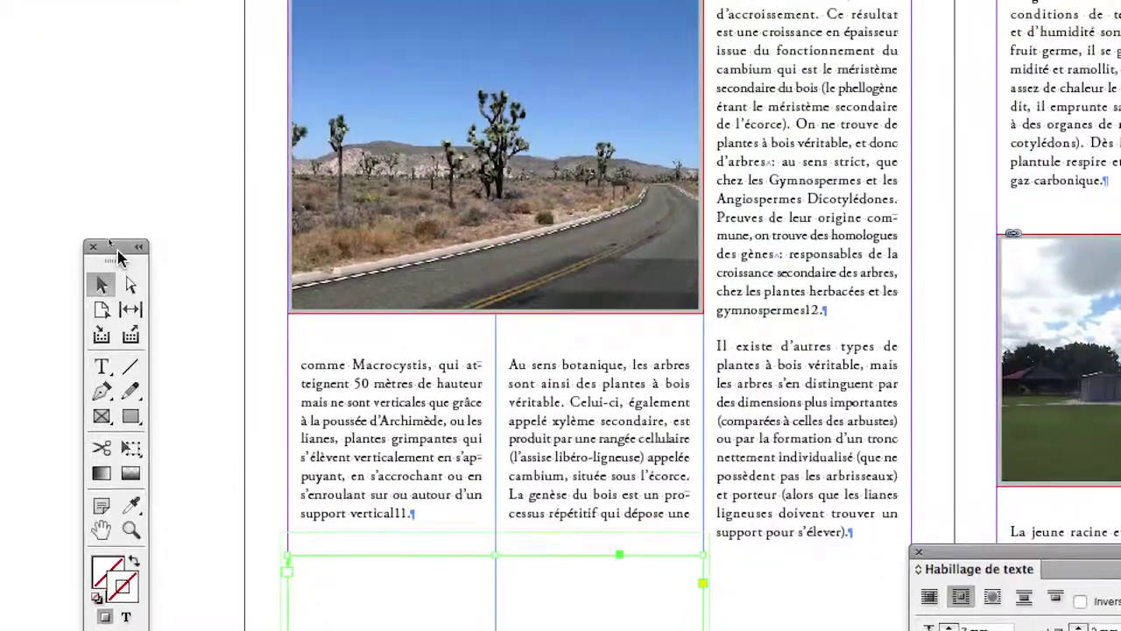
pyautogui.moveTo(118, 251); pyautogui.dragTo(234, 224)
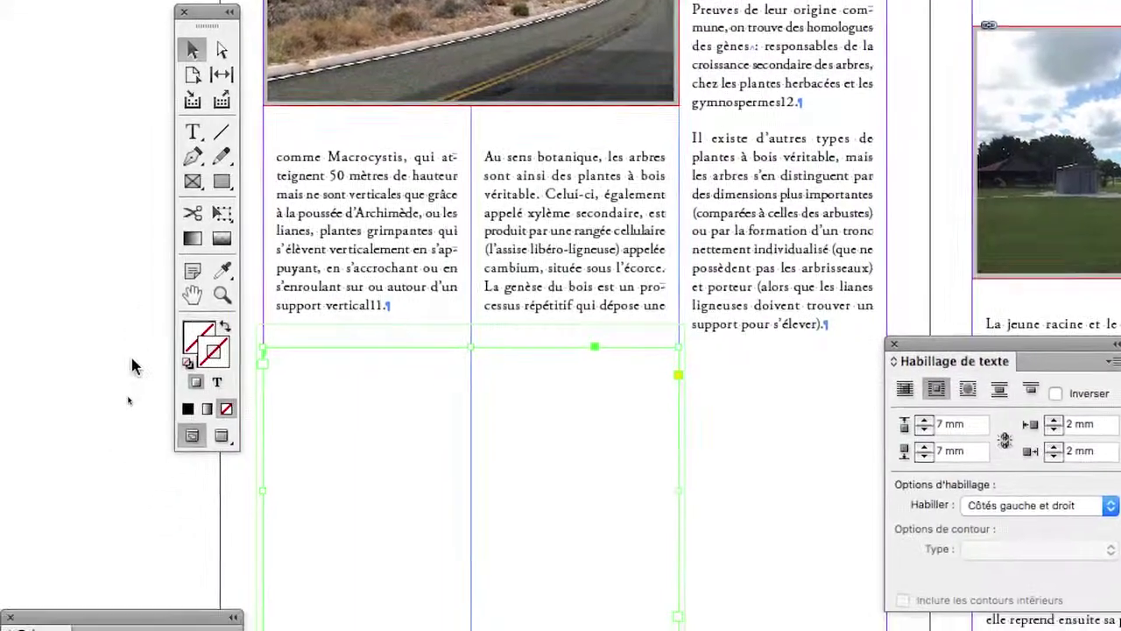
pyautogui.click(161, 569)
pyautogui.click(303, 354)
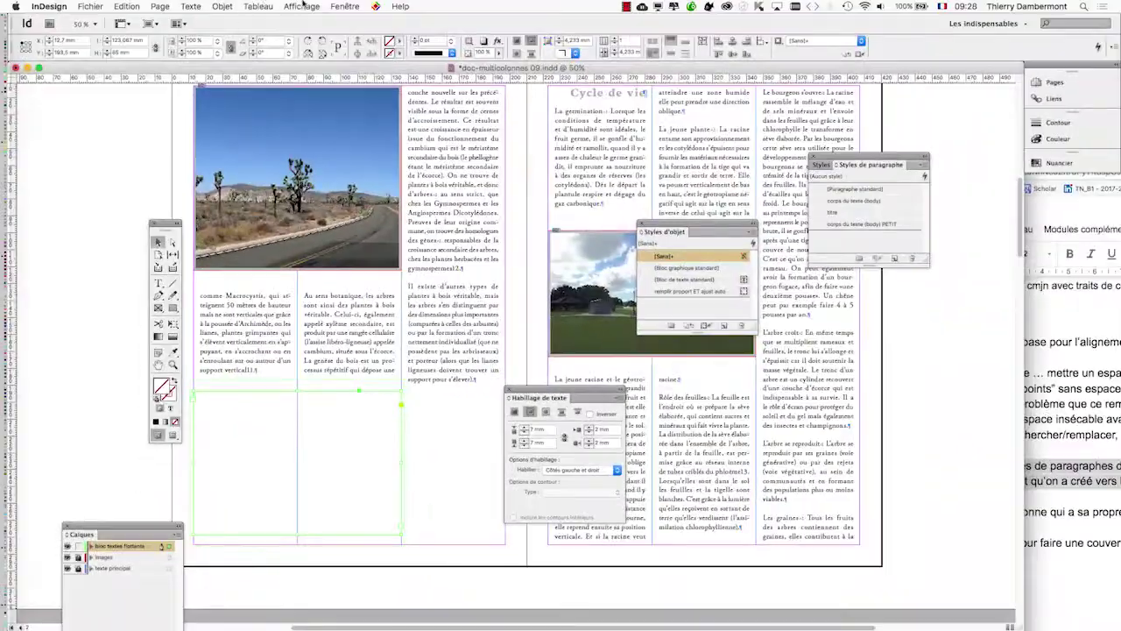
# Display the Swatches panel beside the road photo, close the Paragraph Styles panel and enlarge Swatches to show every colour
pyautogui.click(346, 7)
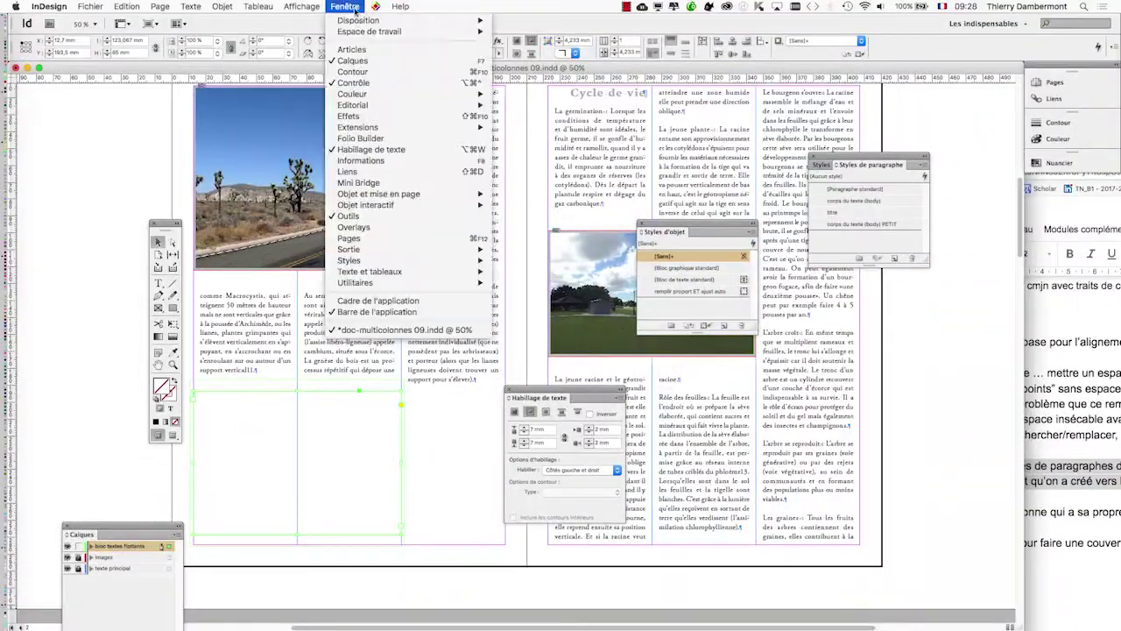
pyautogui.moveTo(380, 104)
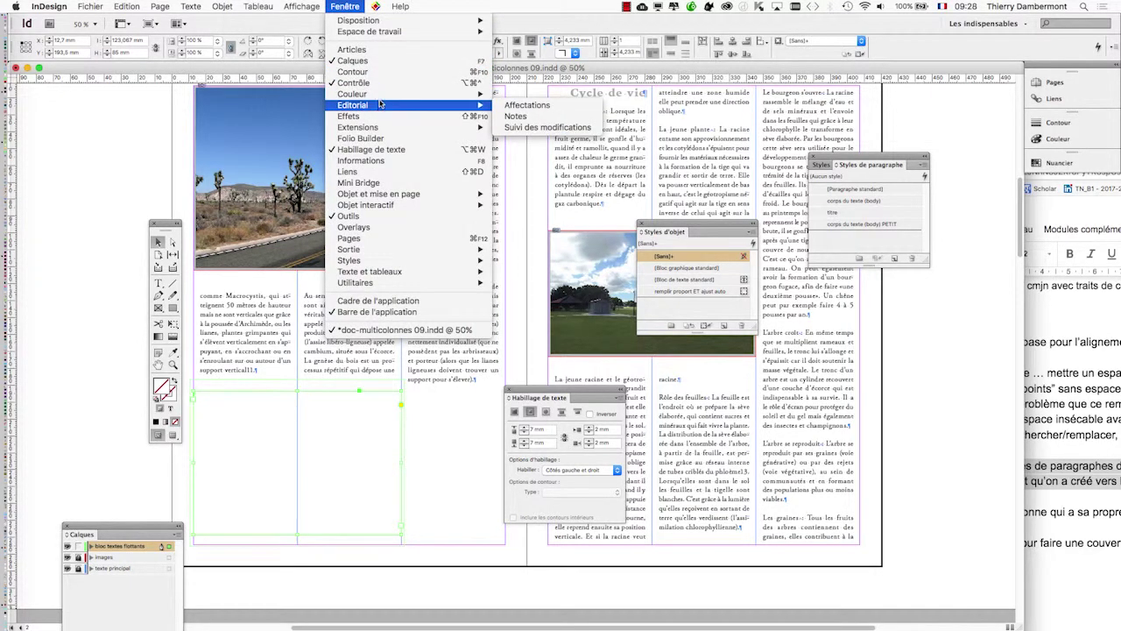
pyautogui.click(521, 107)
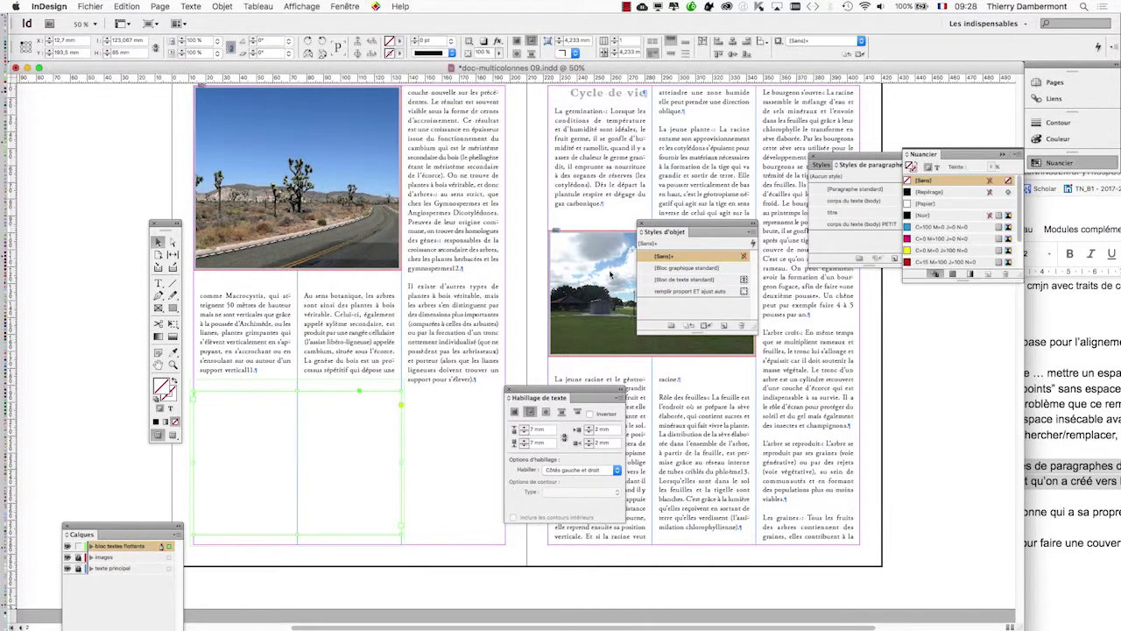
pyautogui.moveTo(925, 158); pyautogui.dragTo(525, 144)
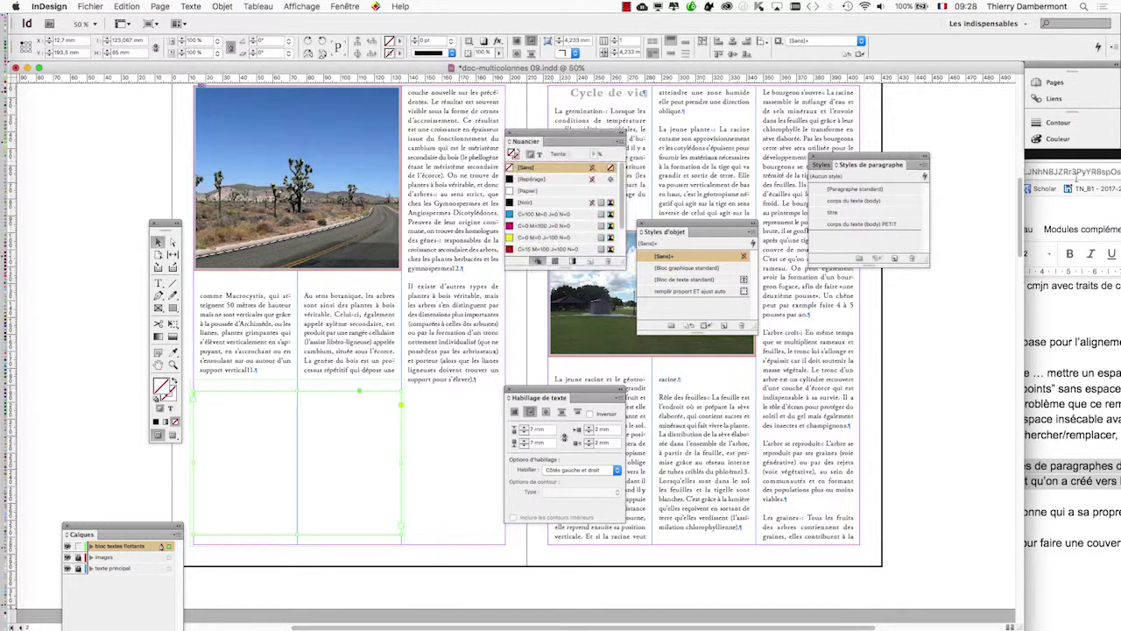
pyautogui.click(814, 159)
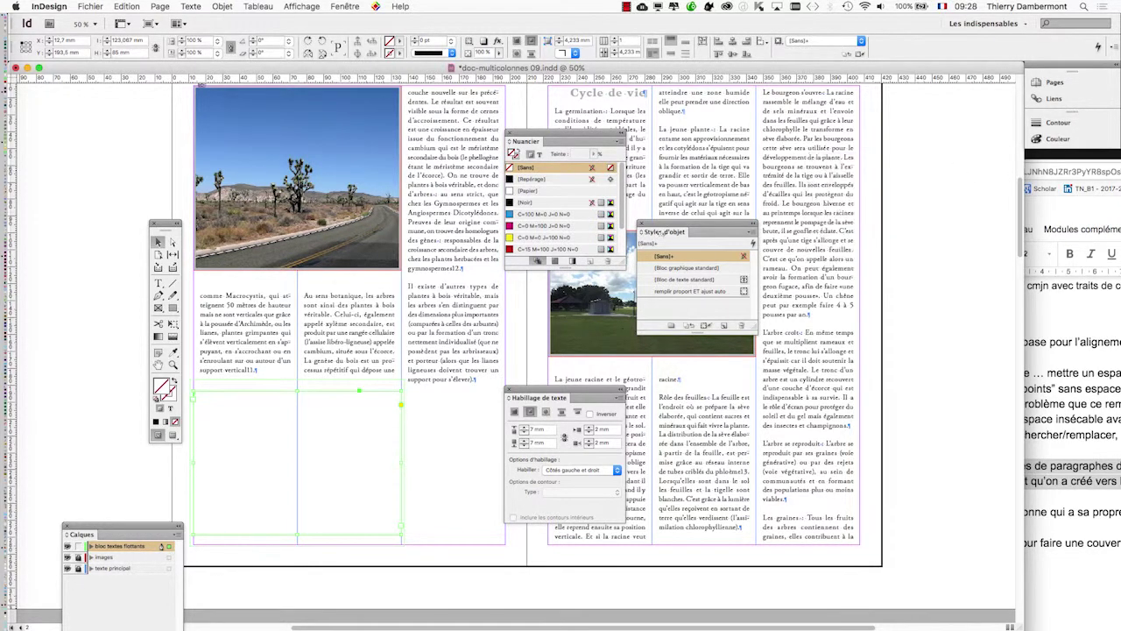
pyautogui.moveTo(628, 259); pyautogui.dragTo(656, 384)
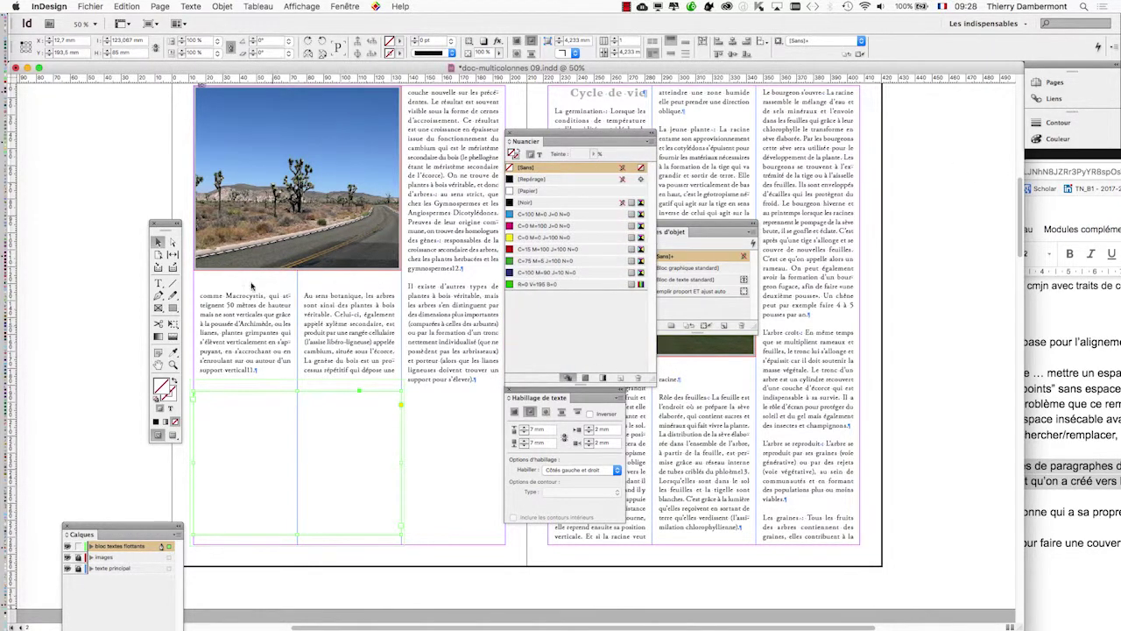
# Sample several colours from the road photo with the Eyedropper and fill the text frame below it with light sky blue
pyautogui.moveTo(164, 222); pyautogui.dragTo(141, 220)
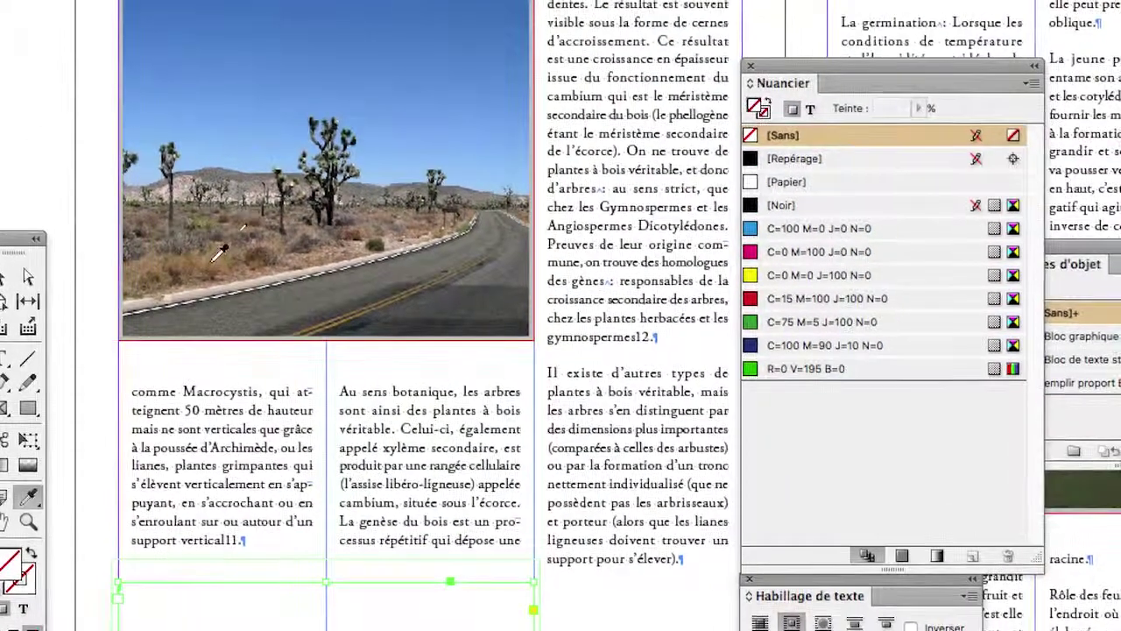
pyautogui.click(316, 96)
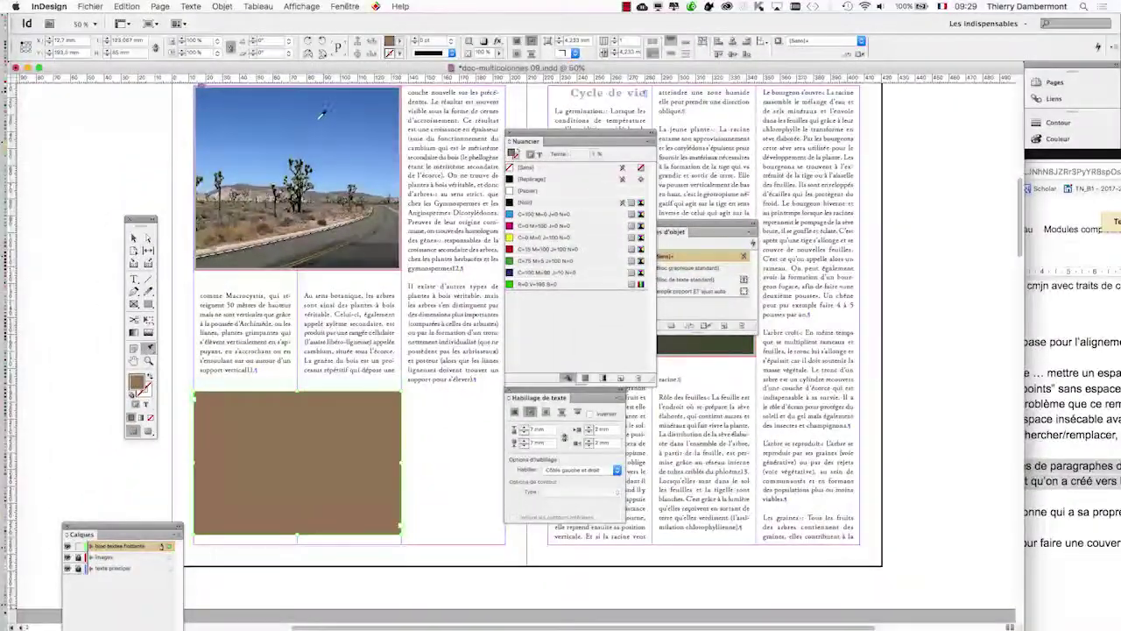
pyautogui.click(252, 147)
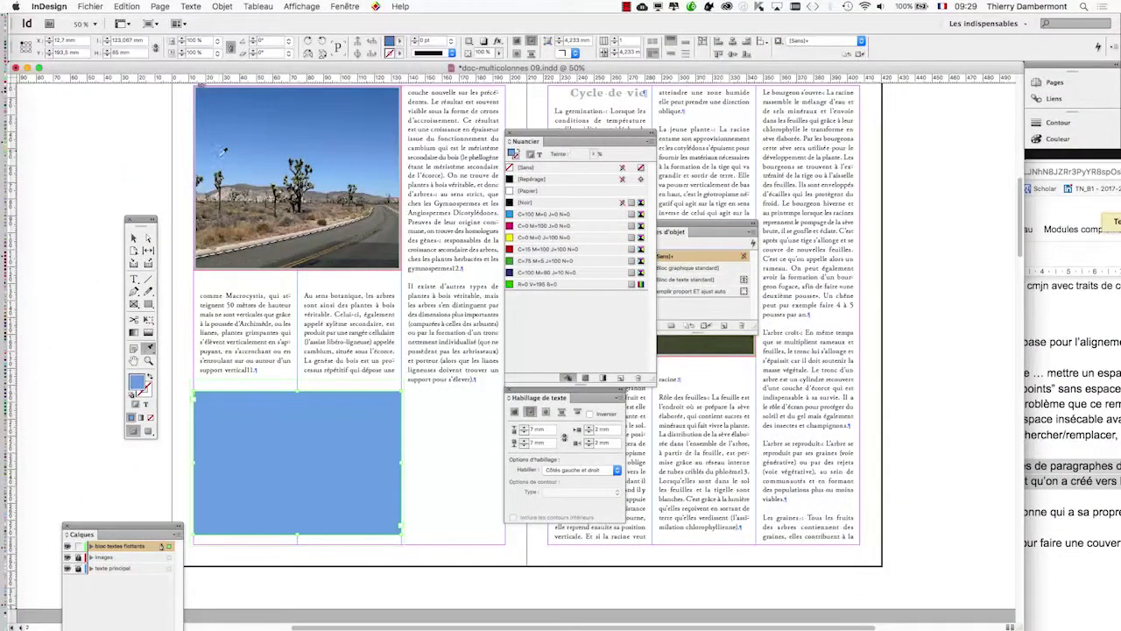
pyautogui.click(366, 184)
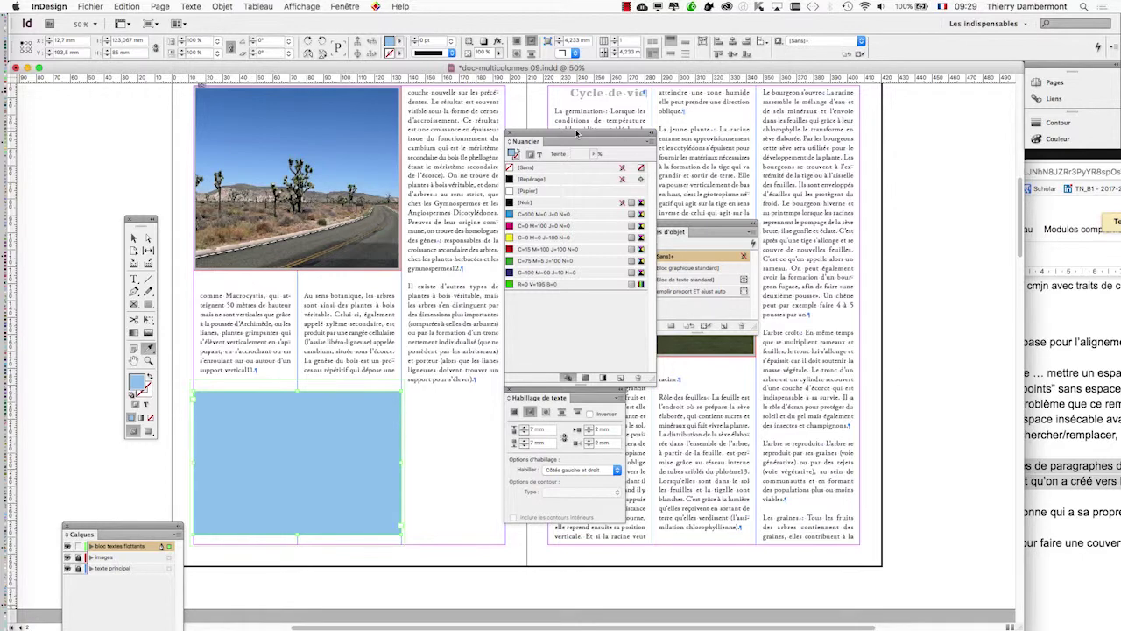
# Move the Swatches panel over the right page's last column, clear of the palm-tree photo, and close the Object Styles panel
pyautogui.moveTo(580, 138); pyautogui.dragTo(912, 173)
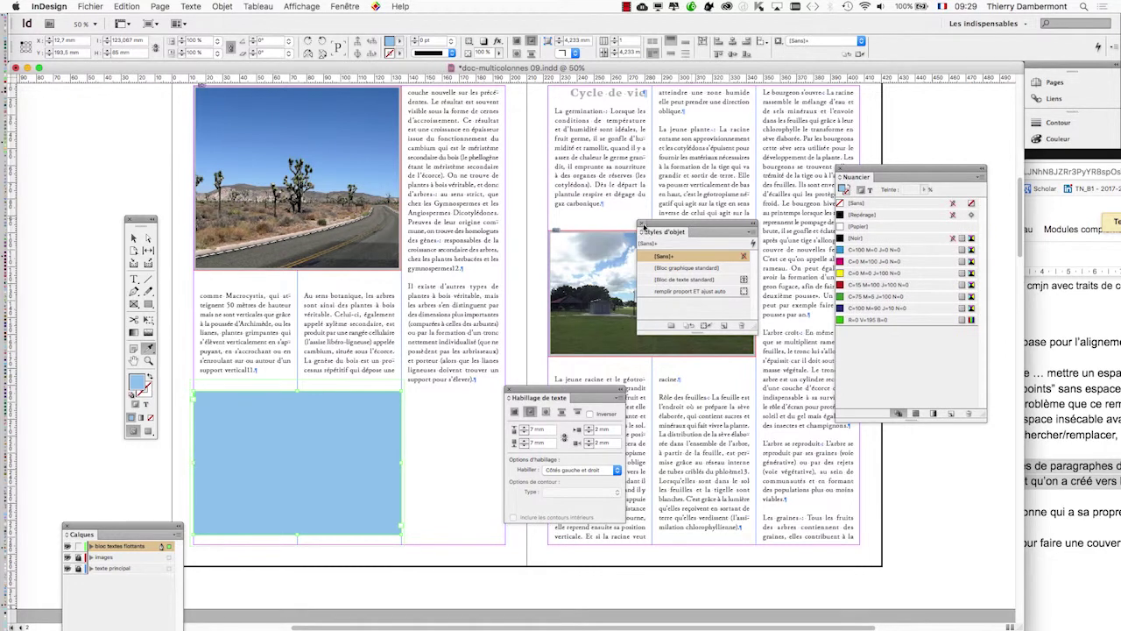
pyautogui.click(642, 232)
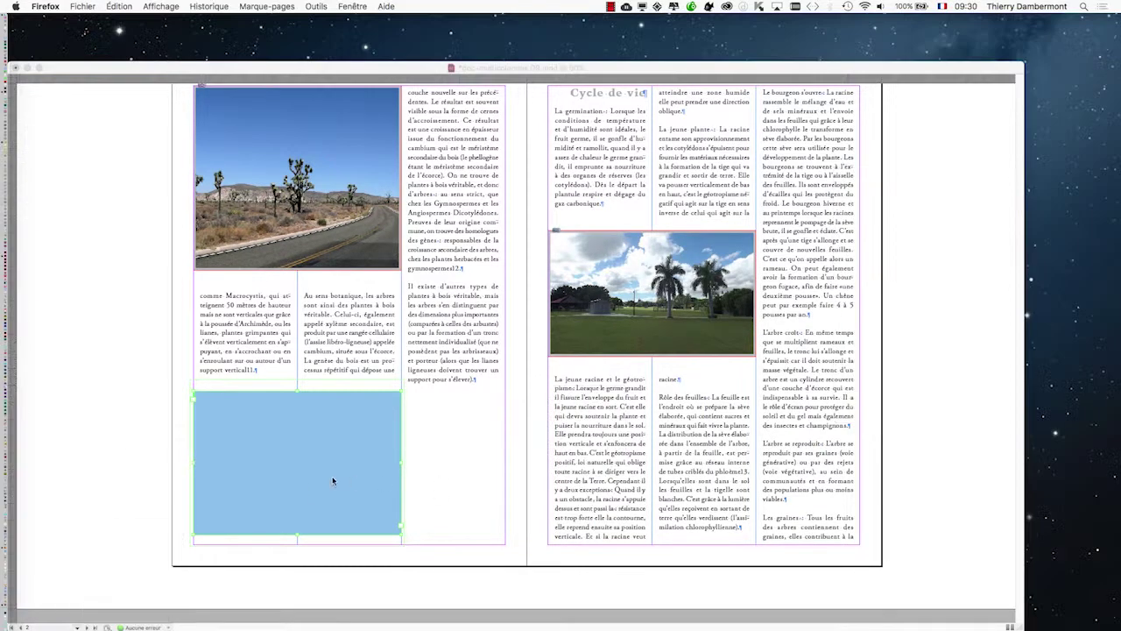
pyautogui.press('super+1')
pyautogui.scroll(-3, 210, 451)
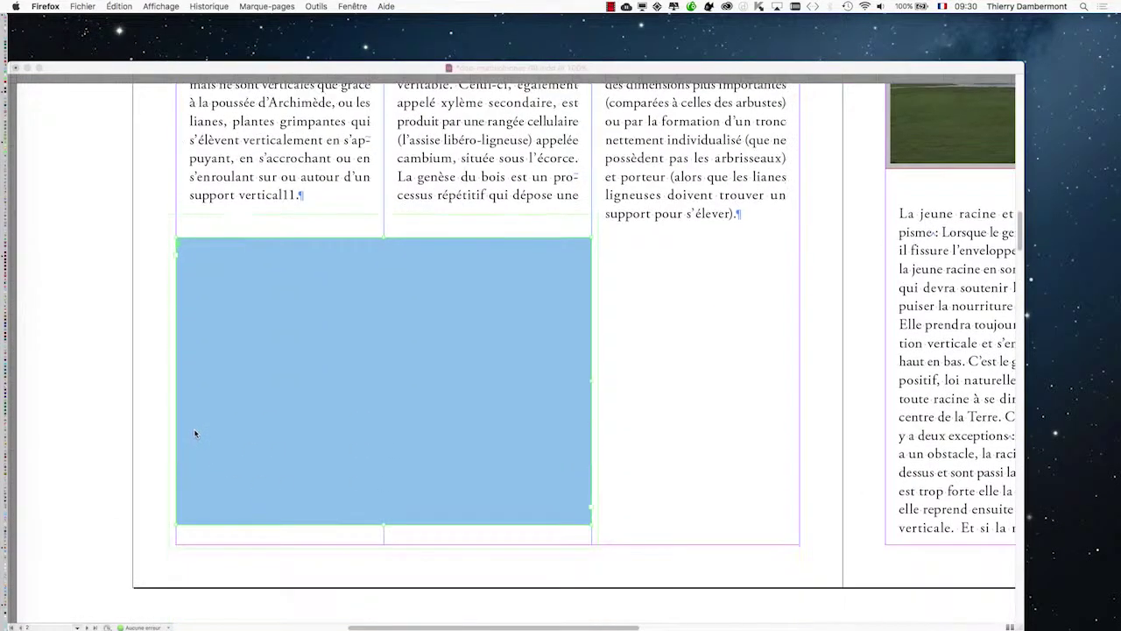